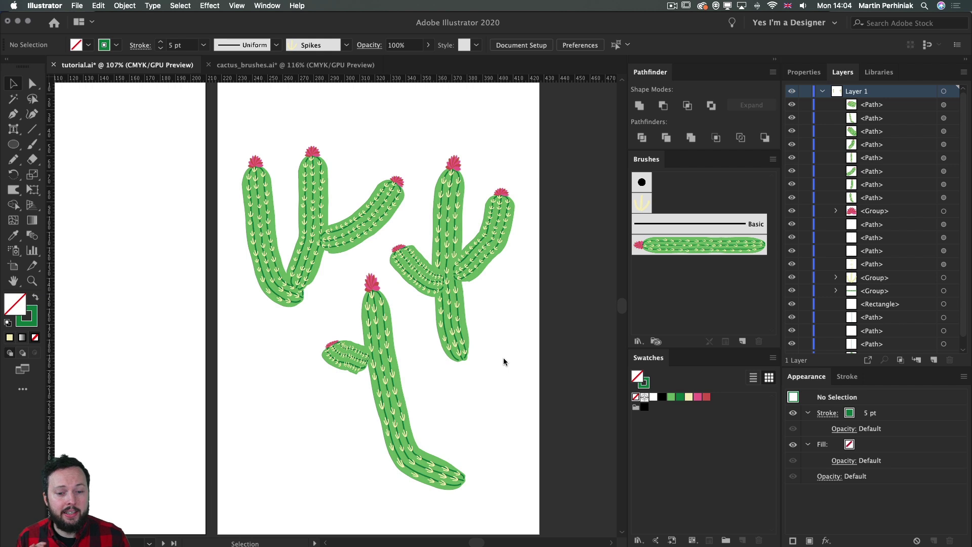
Step: Clear the selection and pan over to the brush-source cactus artwork
click(338, 352)
click(387, 369)
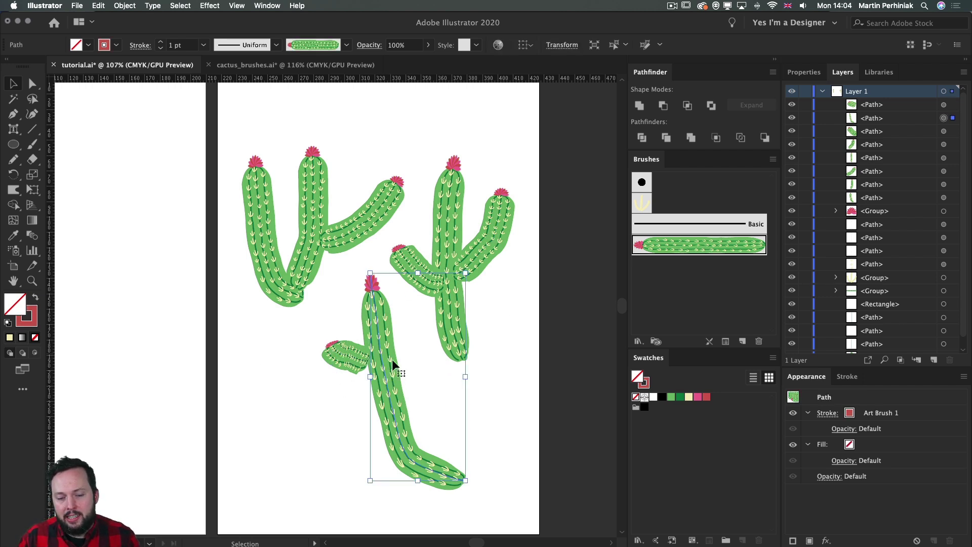
click(177, 297)
key(space)
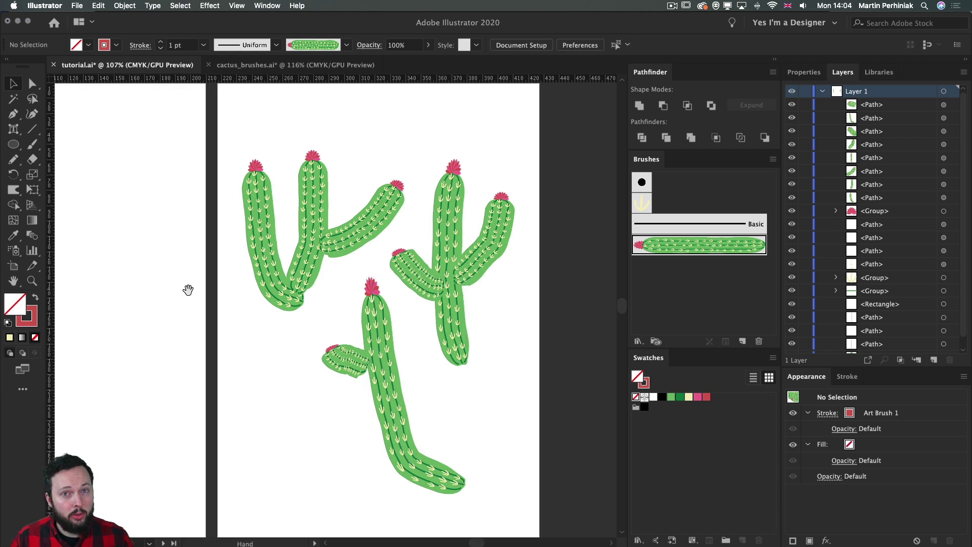
mouse_move(187, 288)
mouse_down()
mouse_move(525, 265)
mouse_move(454, 268)
mouse_up()
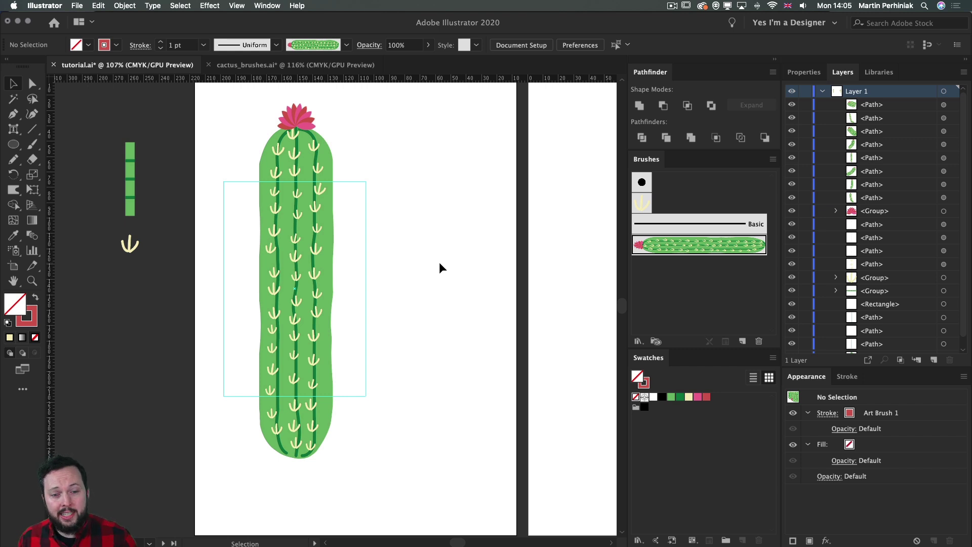
Step: Select the four Spikes-brush paths on the tall cactus and test-rotate them, then undo
click(320, 169)
shift+click(296, 171)
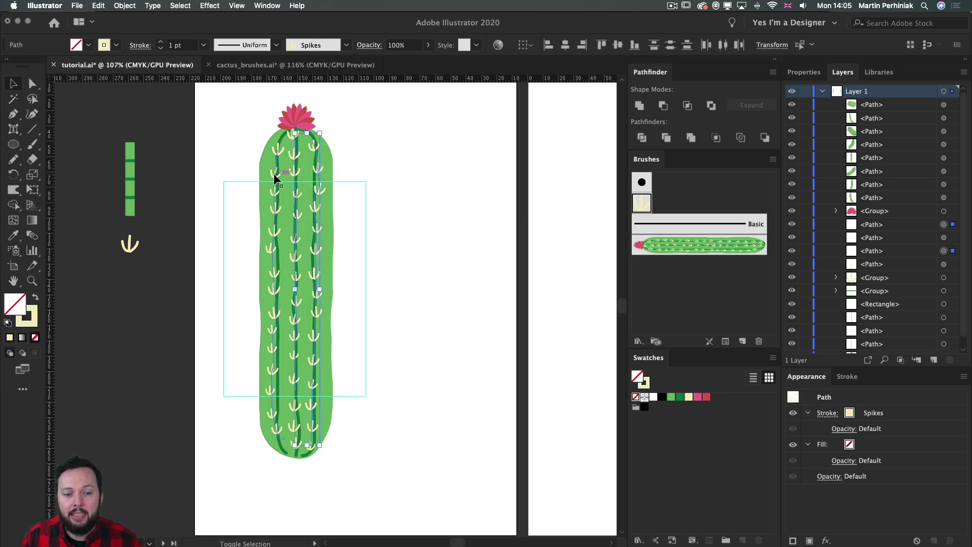
shift+click(273, 174)
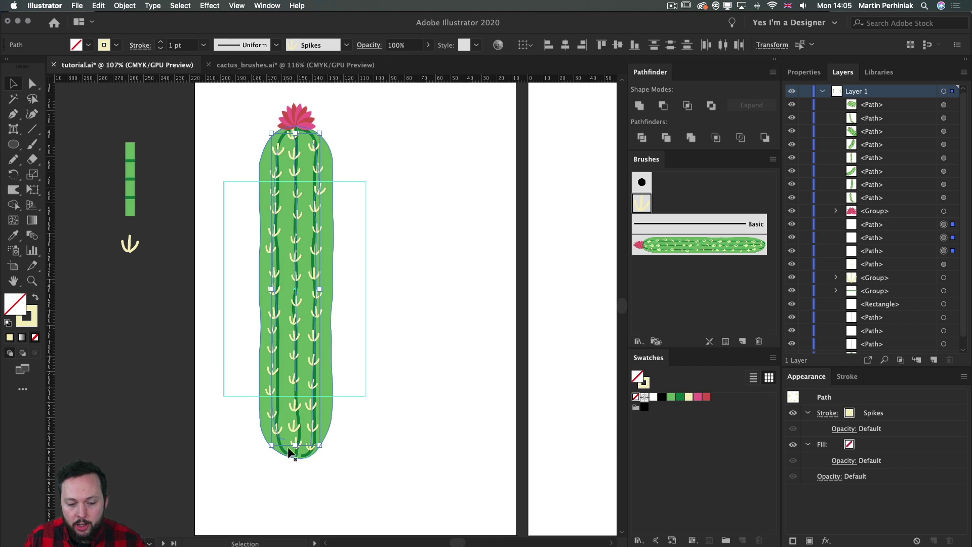
shift+click(294, 408)
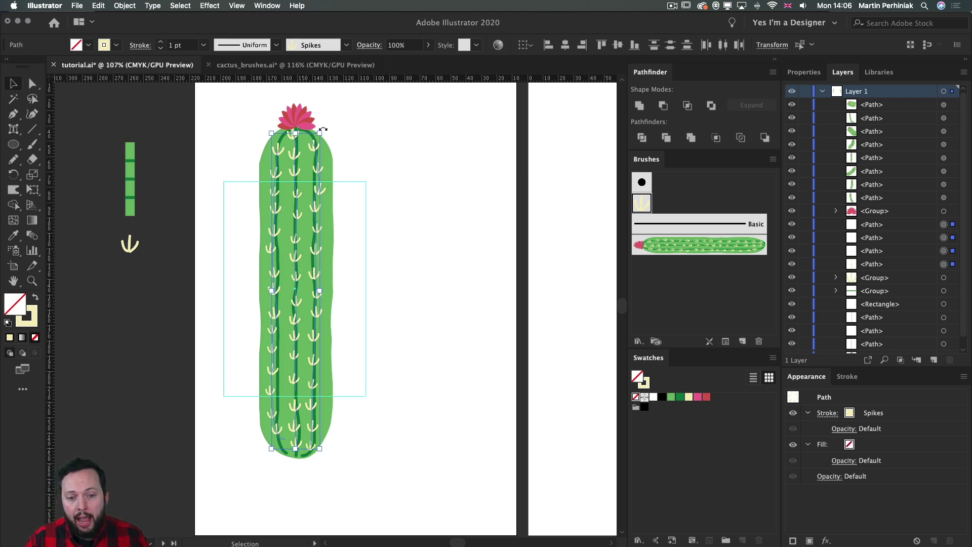
drag(322, 126, 446, 327)
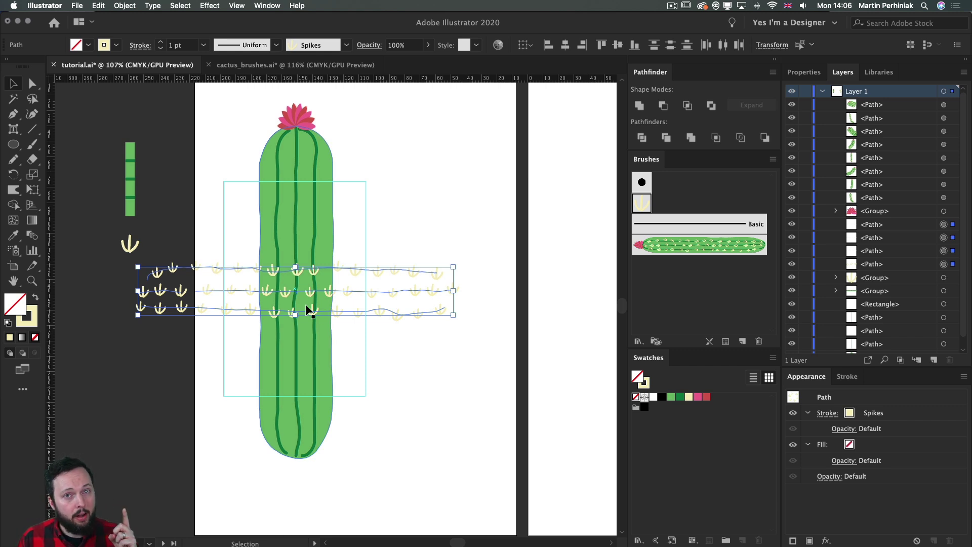
key(super+z)
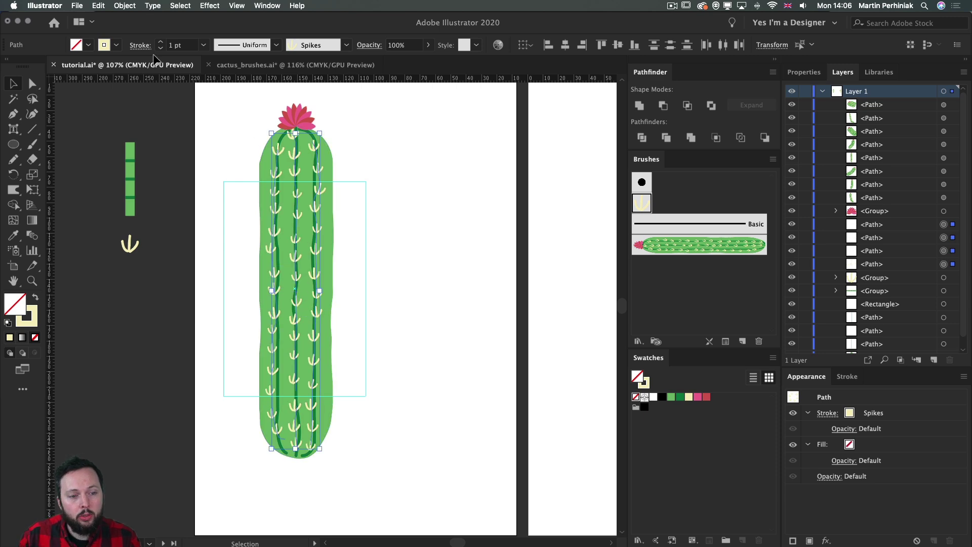
Step: Expand the spike strokes' appearance into grouped artwork, then test-rotate and undo
click(125, 5)
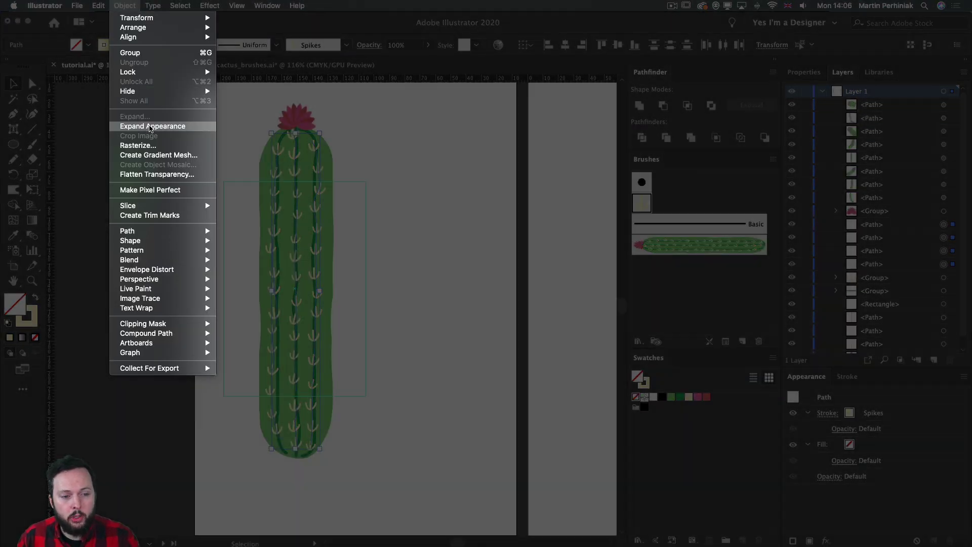
click(149, 127)
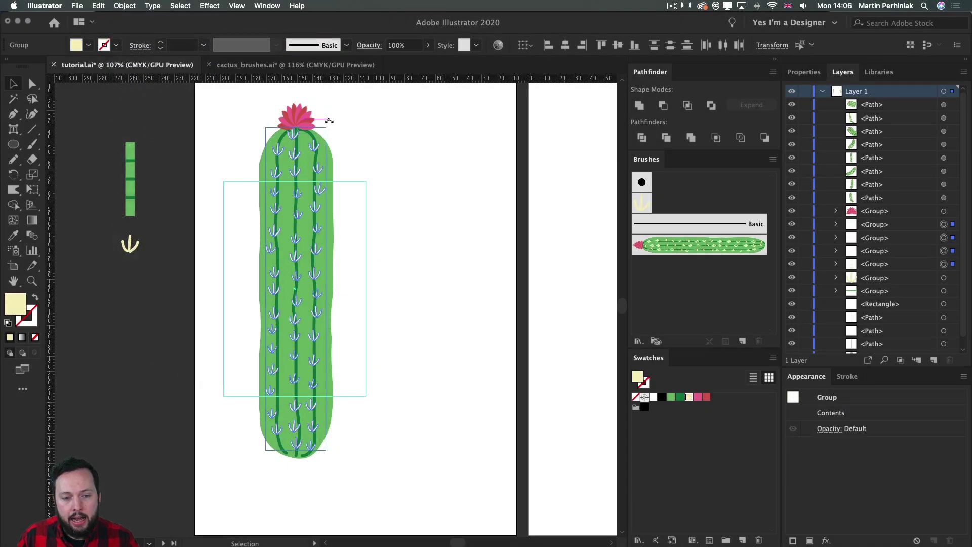
drag(330, 120, 484, 333)
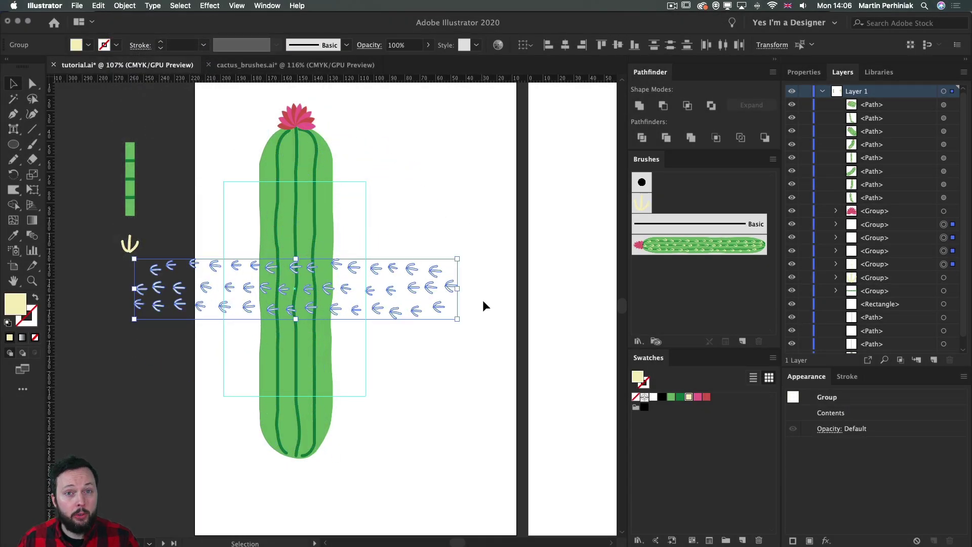
key(super+z)
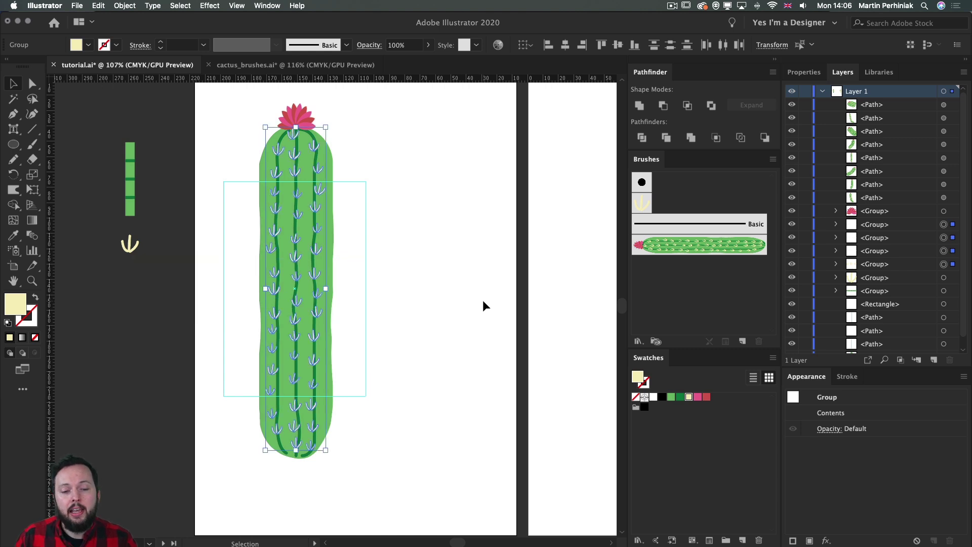
Step: Release the guide around the cactus into a rectangle with a 5 pt green stroke (Cmd+Option+5)
click(445, 194)
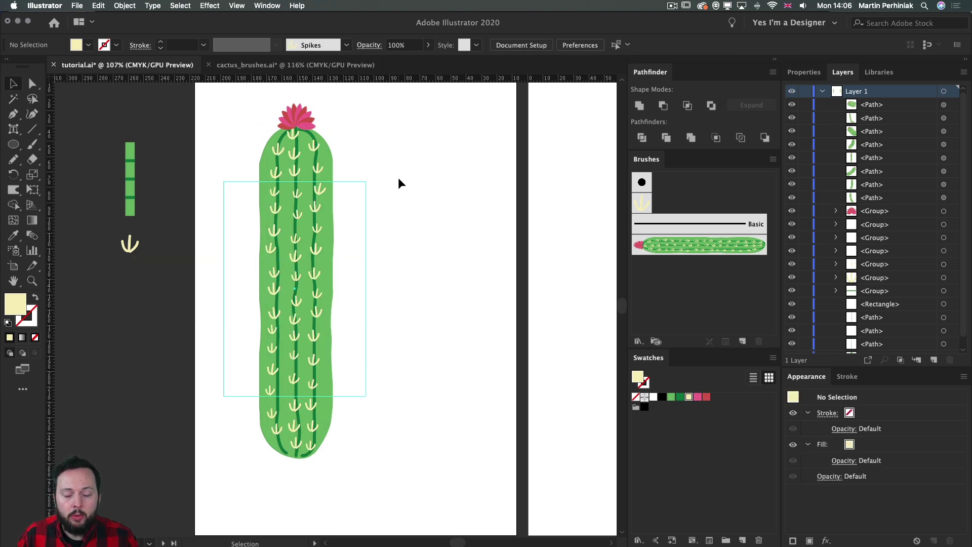
click(365, 198)
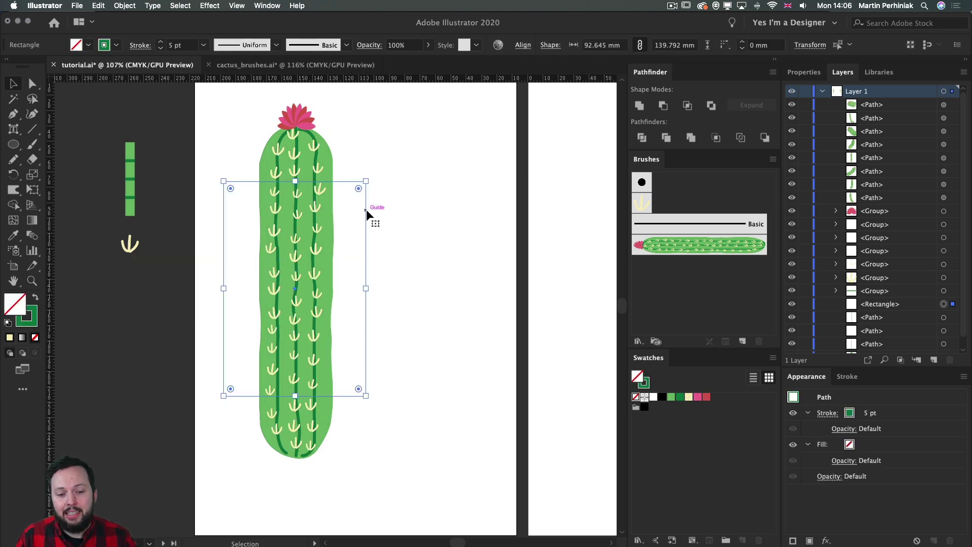
click(237, 5)
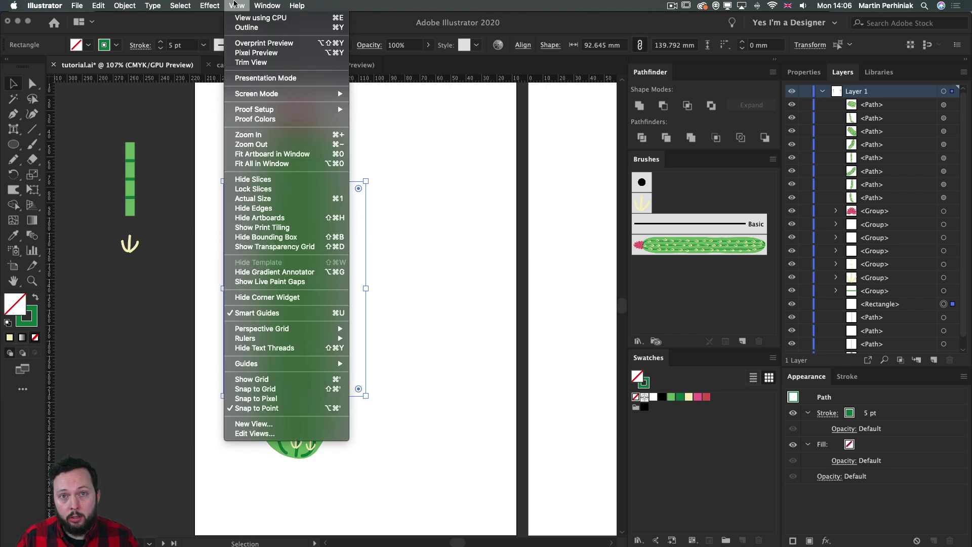
mouse_move(275, 363)
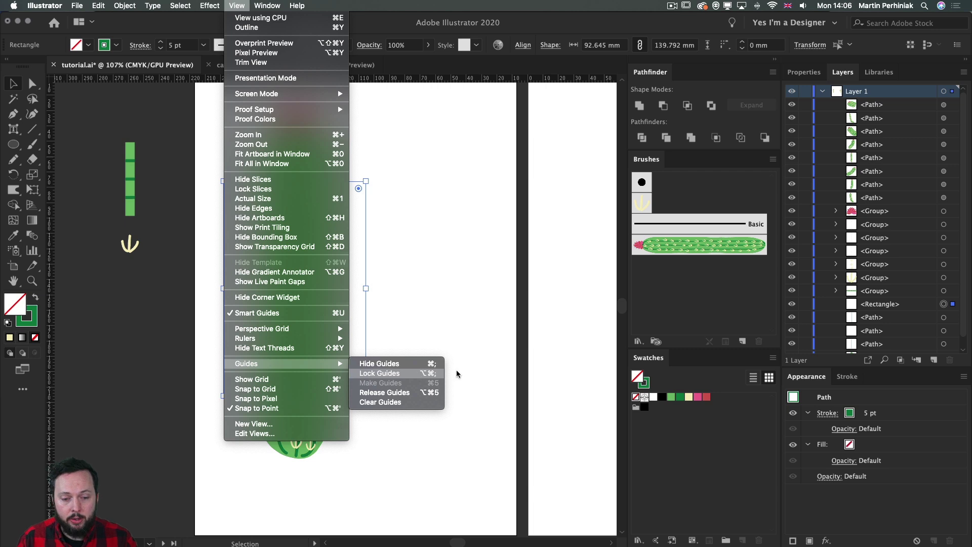
click(406, 16)
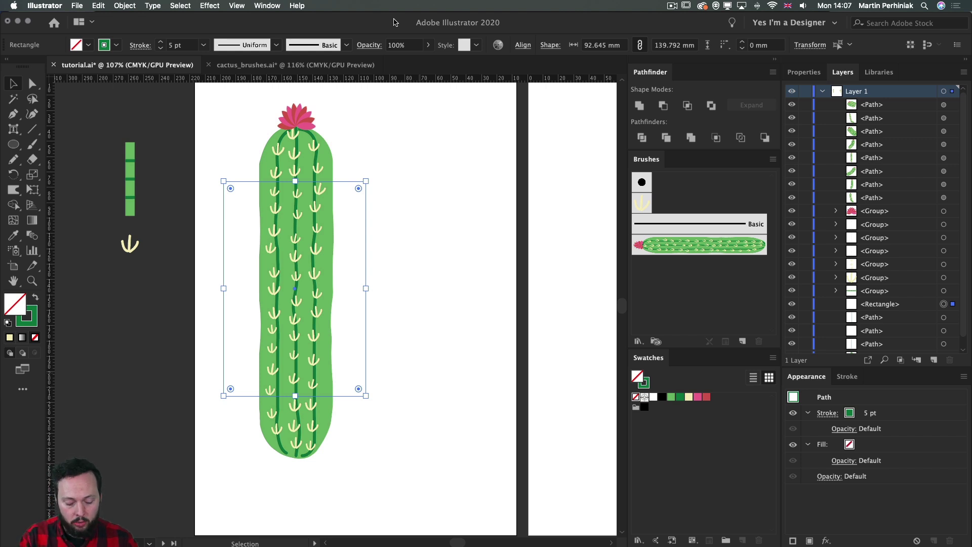
key(super+alt+5)
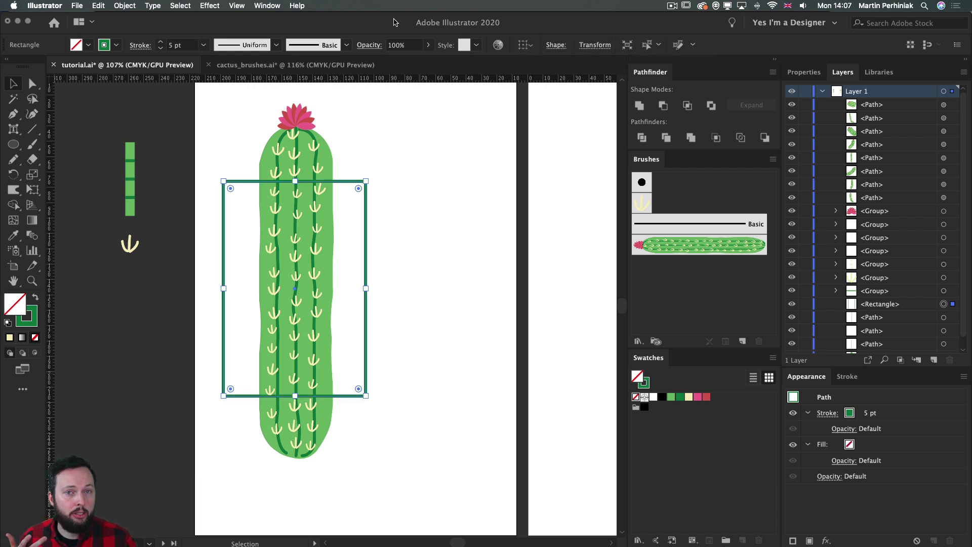
Step: Scale down the cactus with its rectangle, place it horizontally at the artboard top, and duplicate it below
click(407, 147)
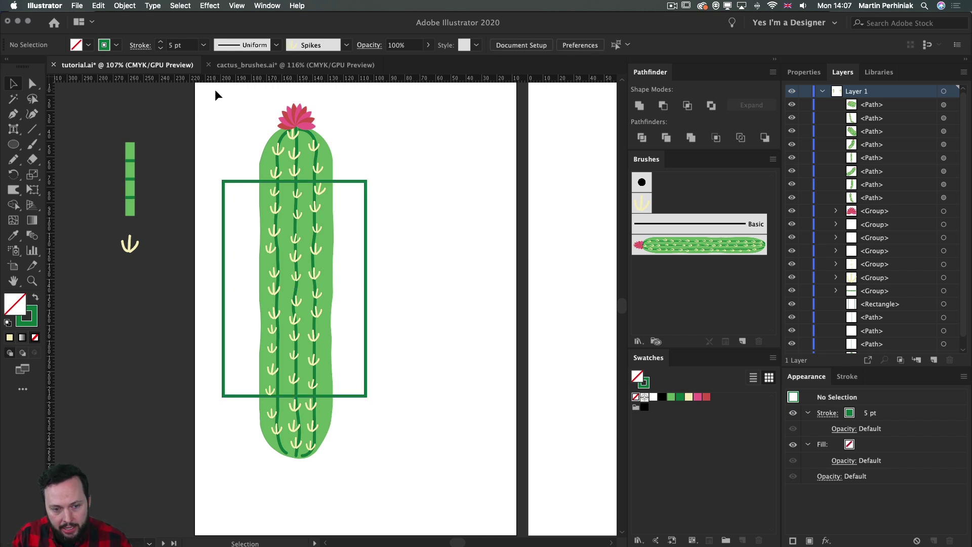
drag(215, 89, 411, 485)
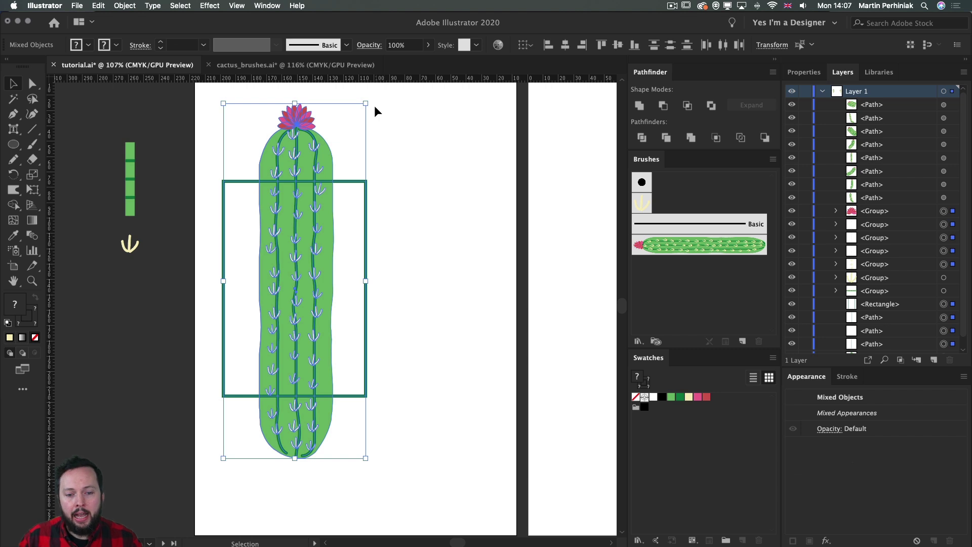
drag(365, 103, 440, 341)
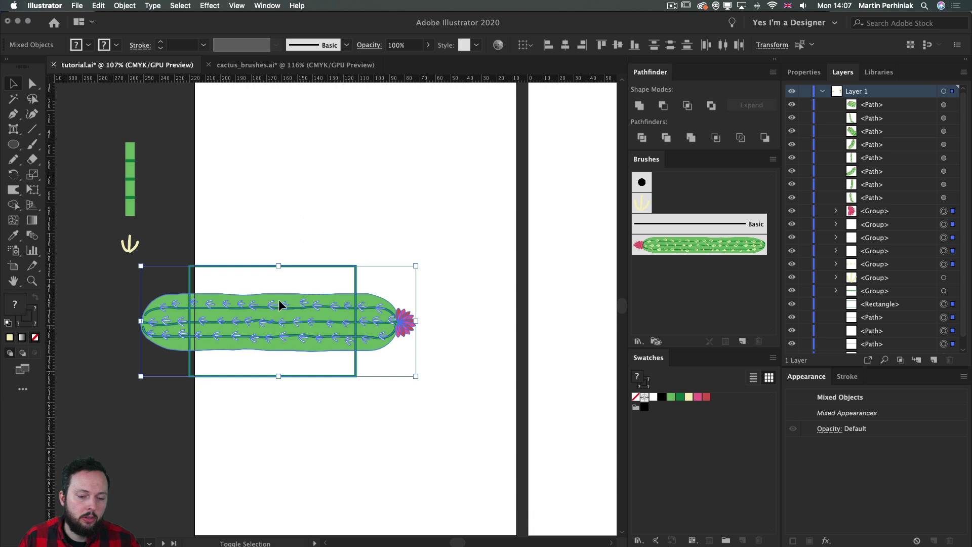
drag(300, 320, 347, 160)
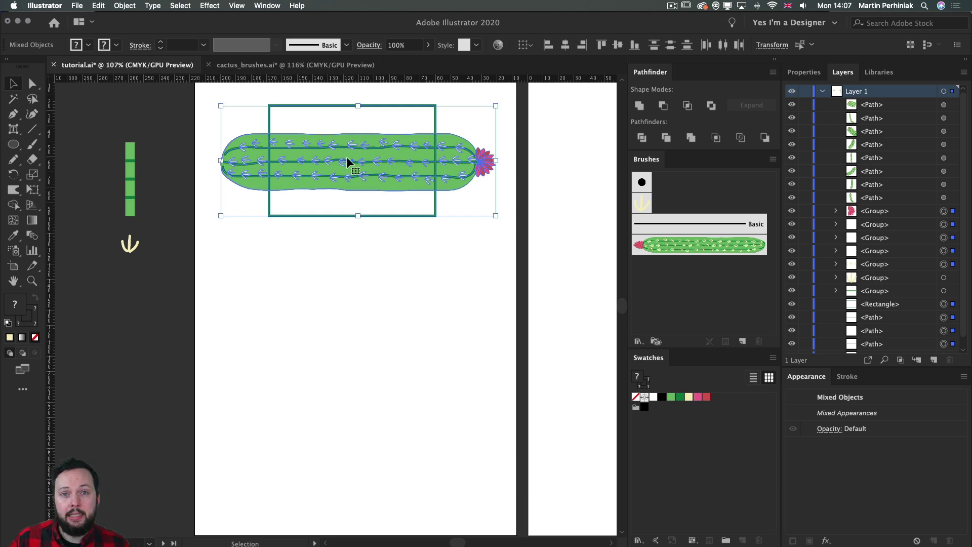
drag(371, 157, 388, 441)
click(543, 283)
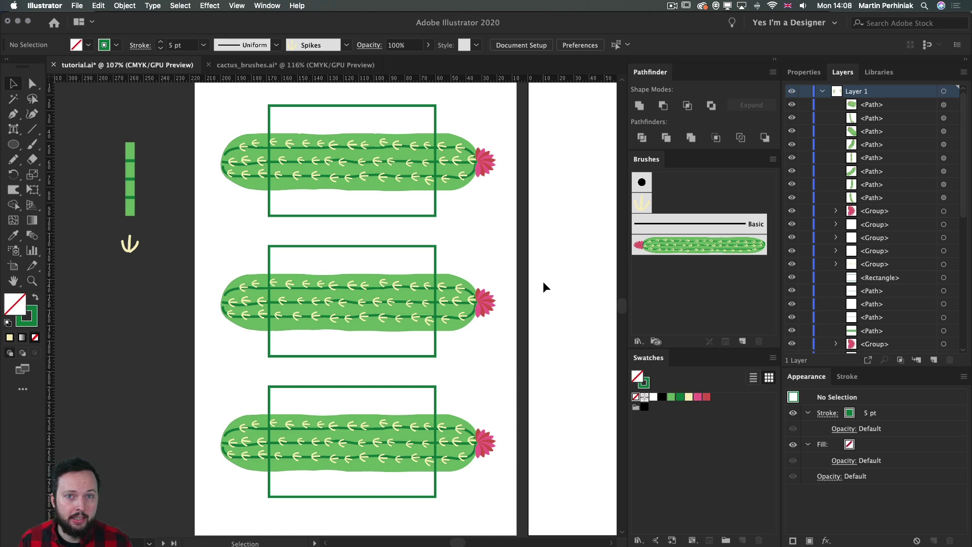
Step: Resize the top rectangle to frame the flower end and narrow the bottom one to the left end
click(256, 119)
drag(261, 100, 297, 117)
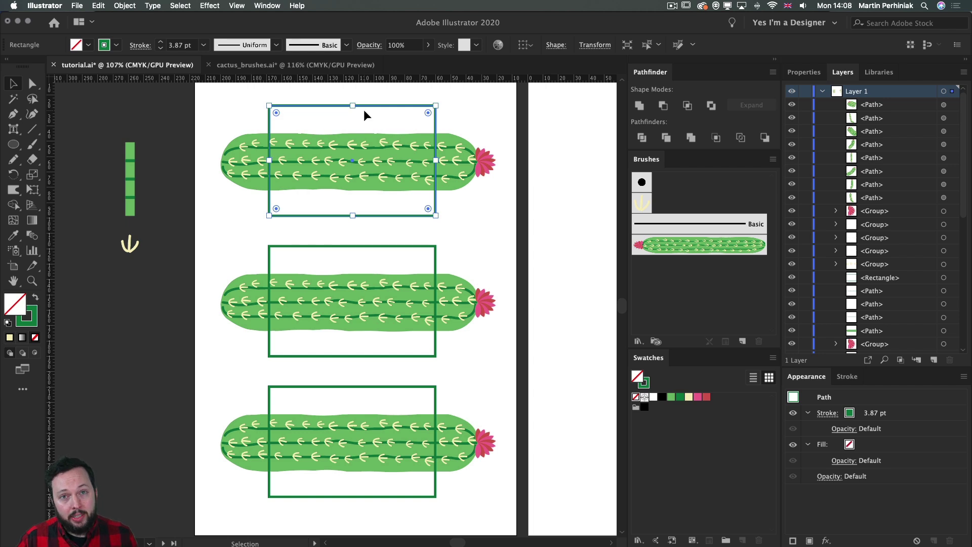
drag(269, 160, 506, 180)
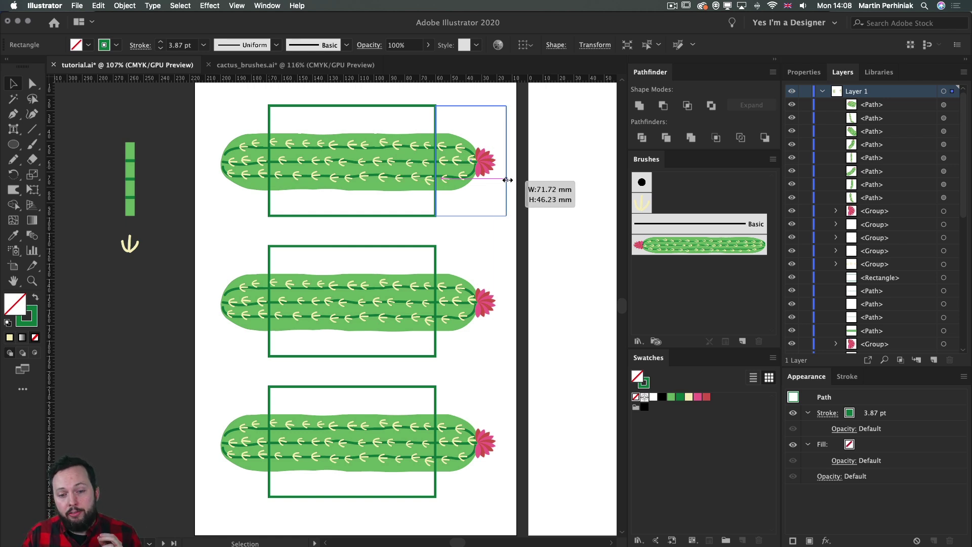
drag(507, 180, 507, 180)
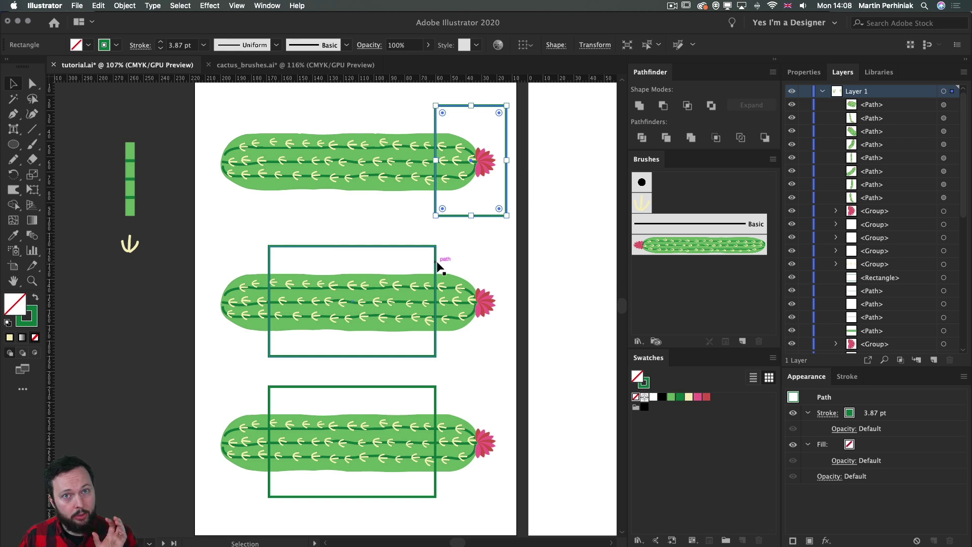
click(436, 397)
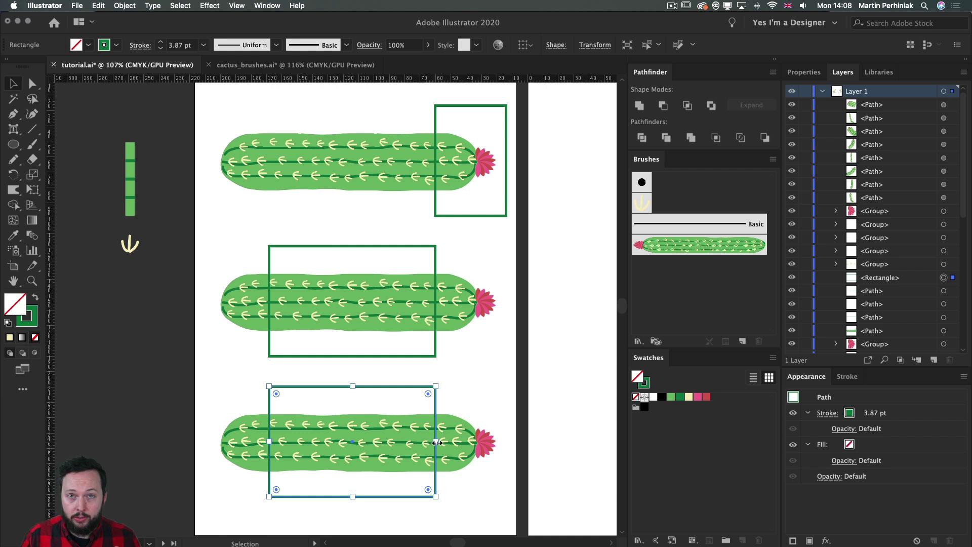
drag(436, 442, 212, 430)
click(506, 229)
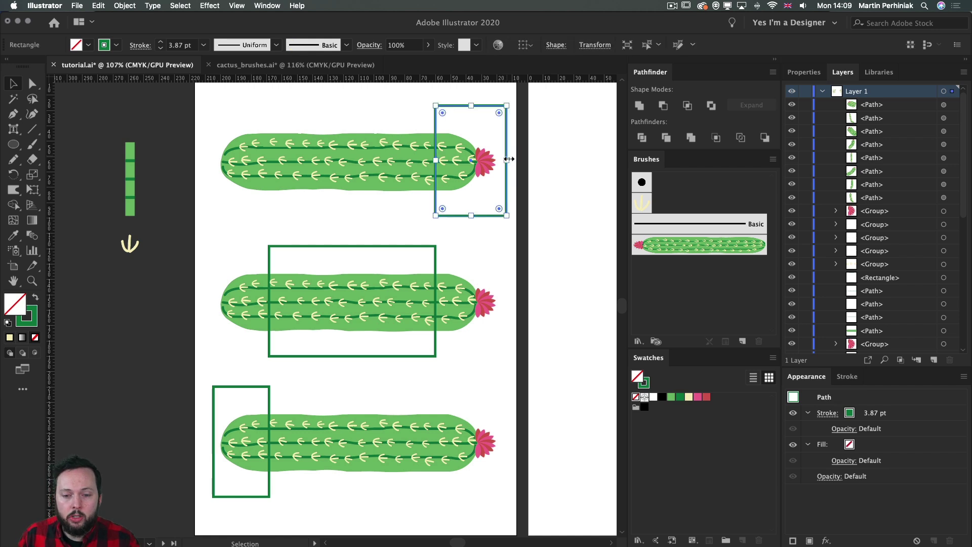
Step: Fine-tune the top rectangle's right edge and the bottom rectangle's left edge
click(507, 160)
drag(508, 160, 501, 161)
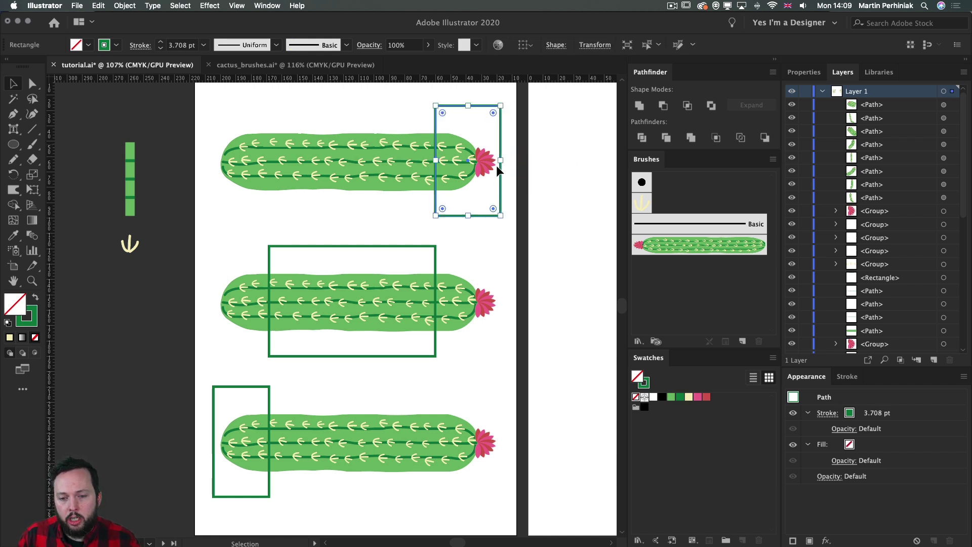
click(213, 444)
drag(213, 443, 216, 442)
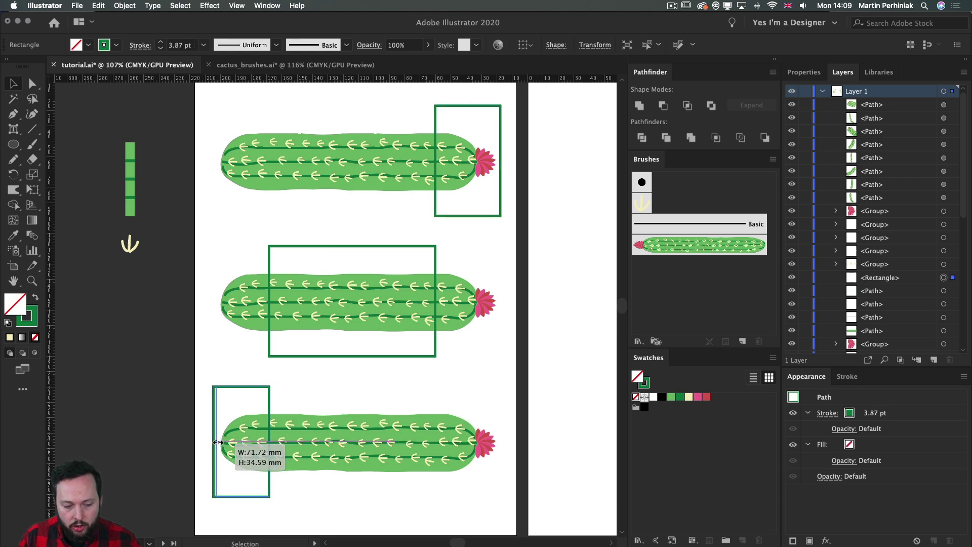
drag(218, 442, 217, 442)
click(367, 378)
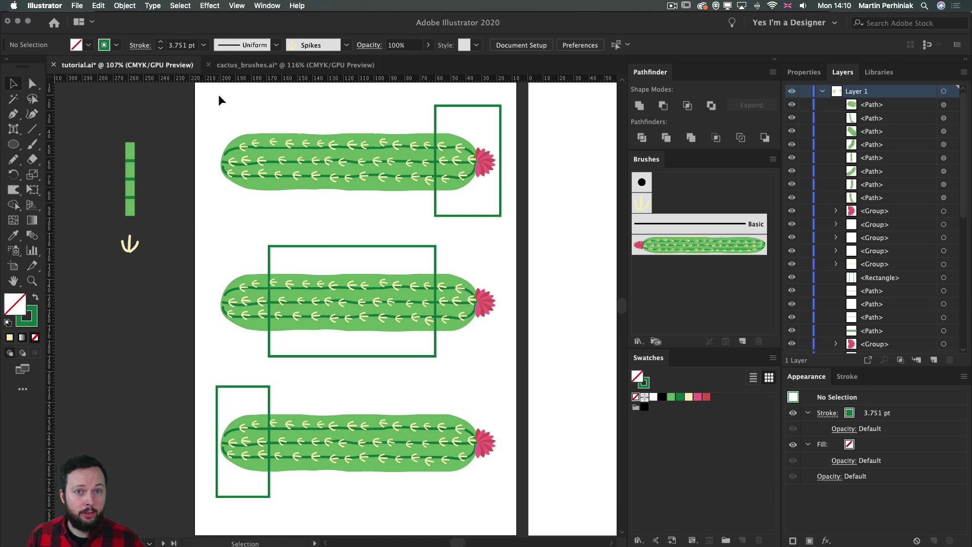
Step: Select all three green rectangles and apply Arrange > Bring to Front
click(459, 106)
shift+click(344, 246)
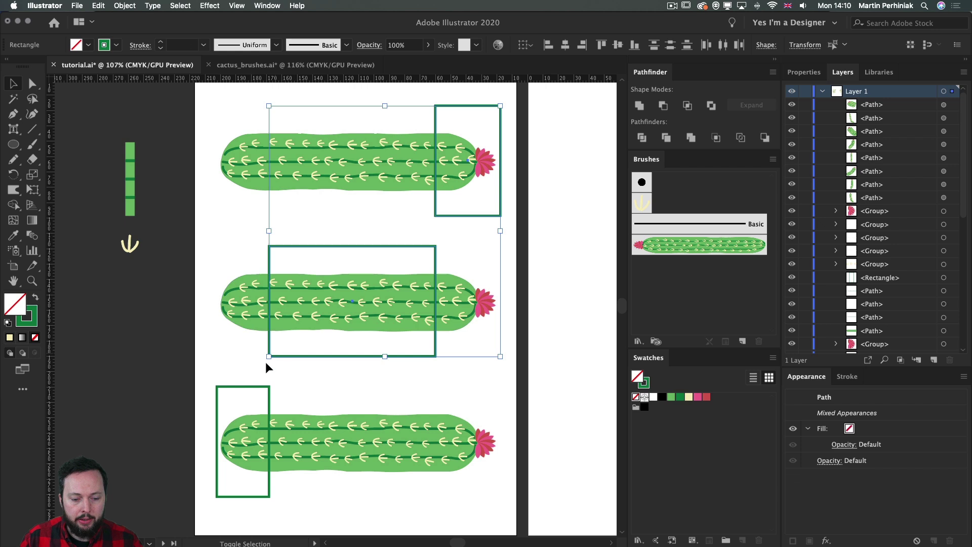
shift+click(254, 387)
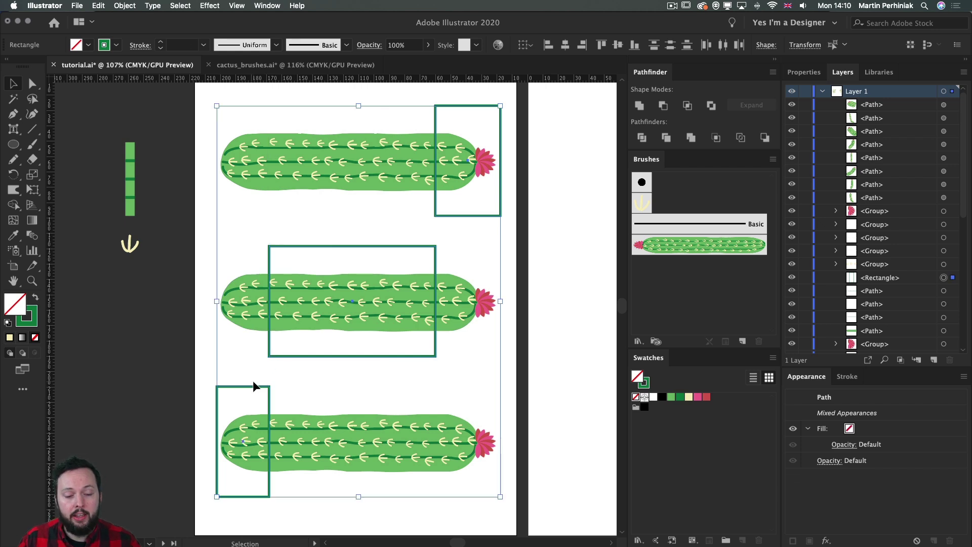
right_click(307, 353)
mouse_move(369, 498)
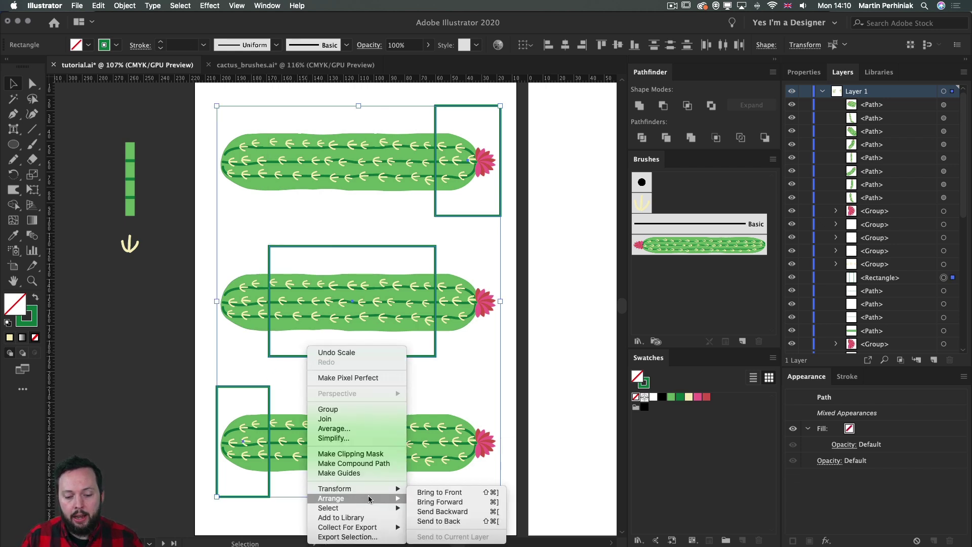
click(443, 494)
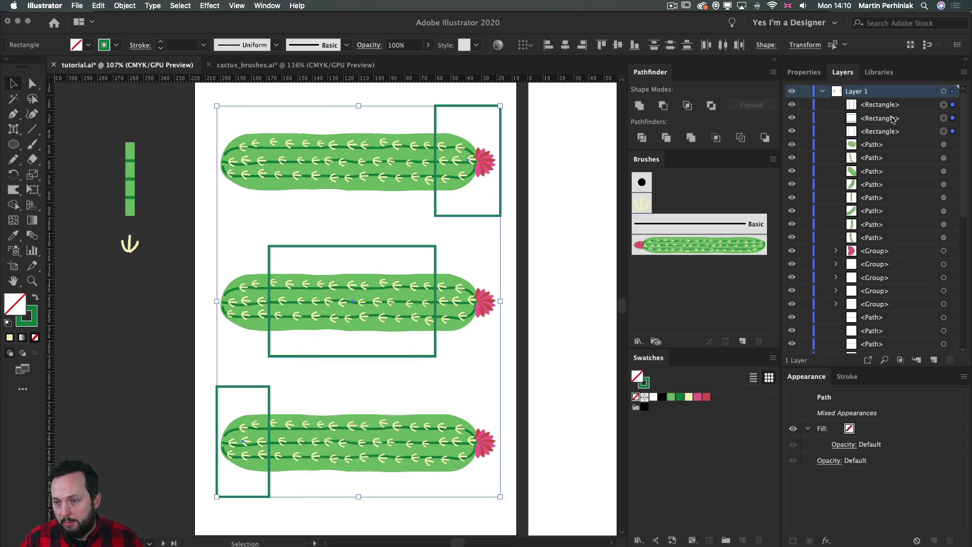
Step: Clip the top and middle cacti to their rectangles with Cmd+7 clipping masks
click(533, 144)
drag(523, 99, 211, 221)
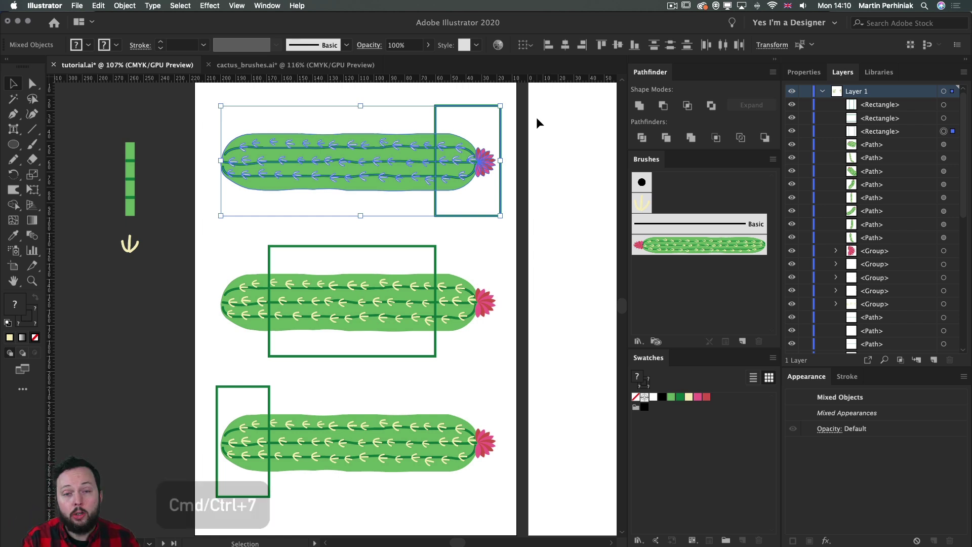
key(super+7)
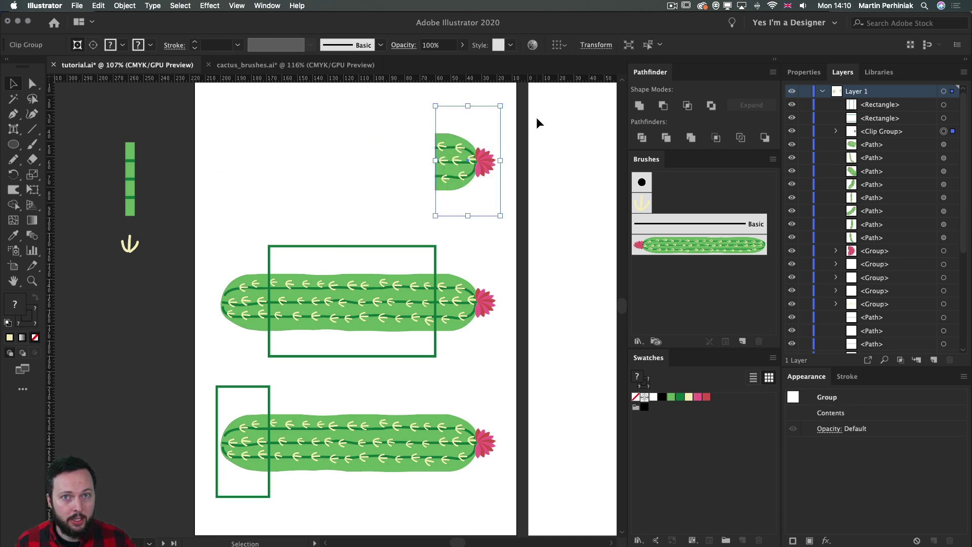
drag(499, 239, 503, 485)
key(super+7)
key(super+7)
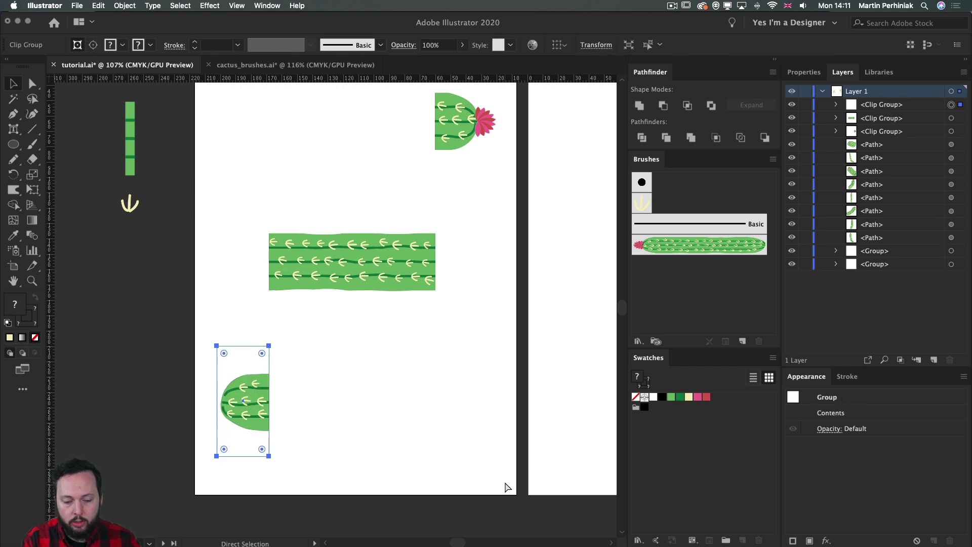
click(518, 257)
scroll(512, 266, up, 3)
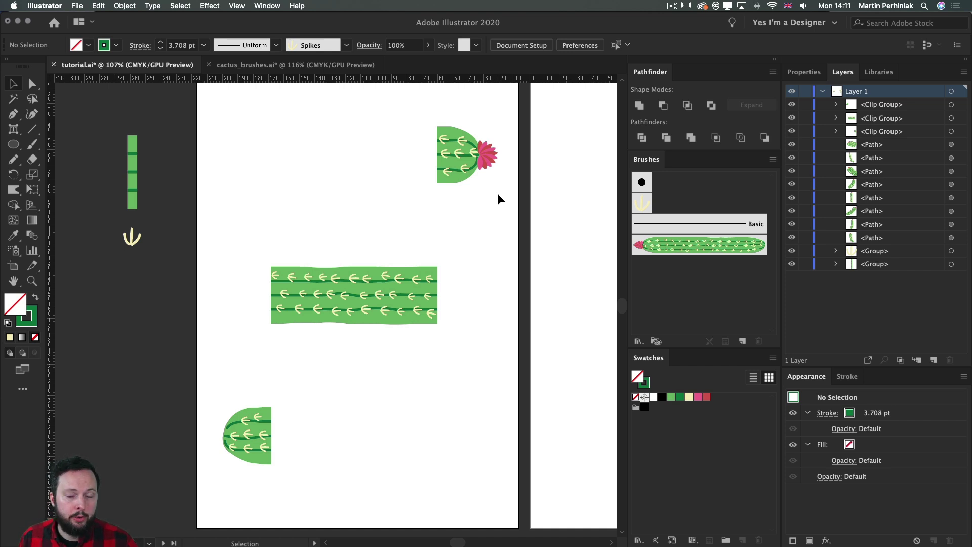
Step: Duplicate the flowered end piece to its left and delete the pink flower from the copy
click(475, 149)
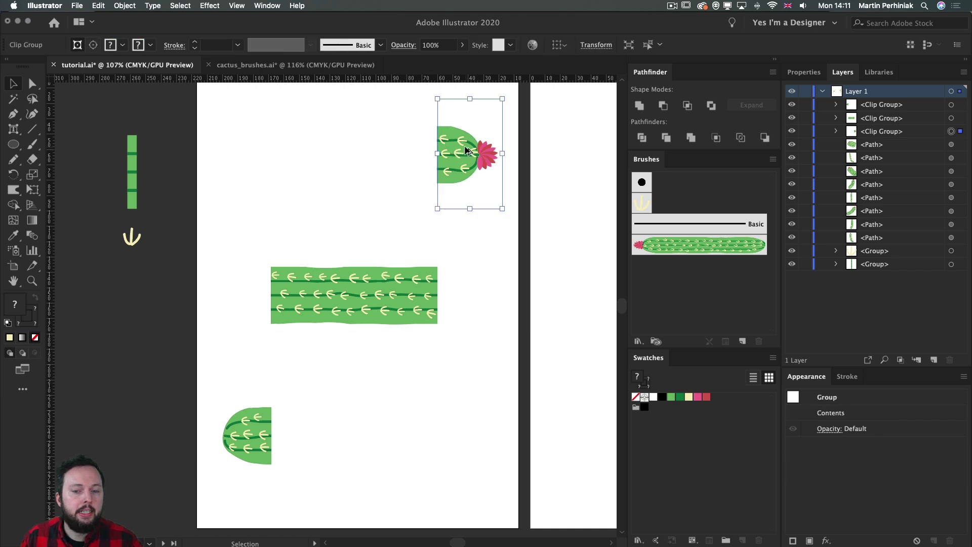
drag(467, 150, 335, 152)
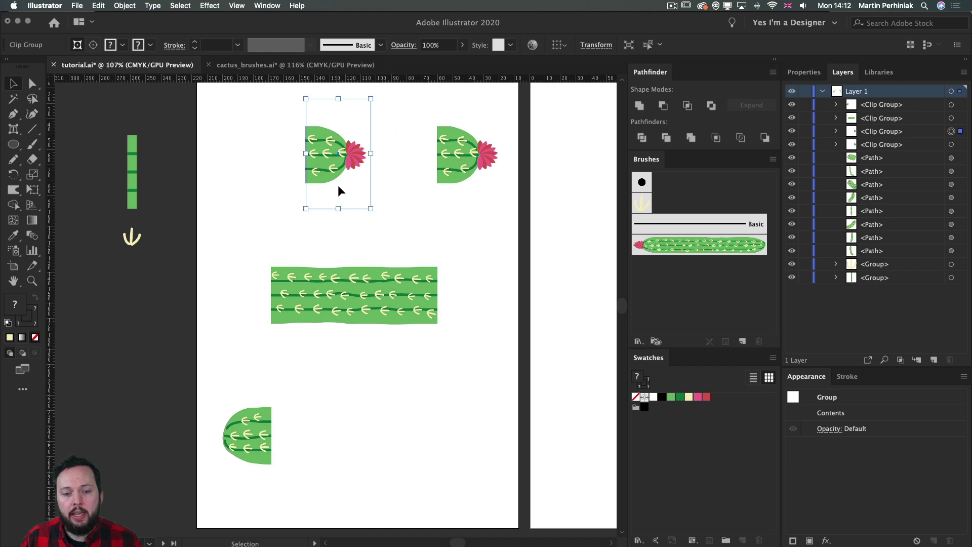
double_click(349, 153)
click(356, 160)
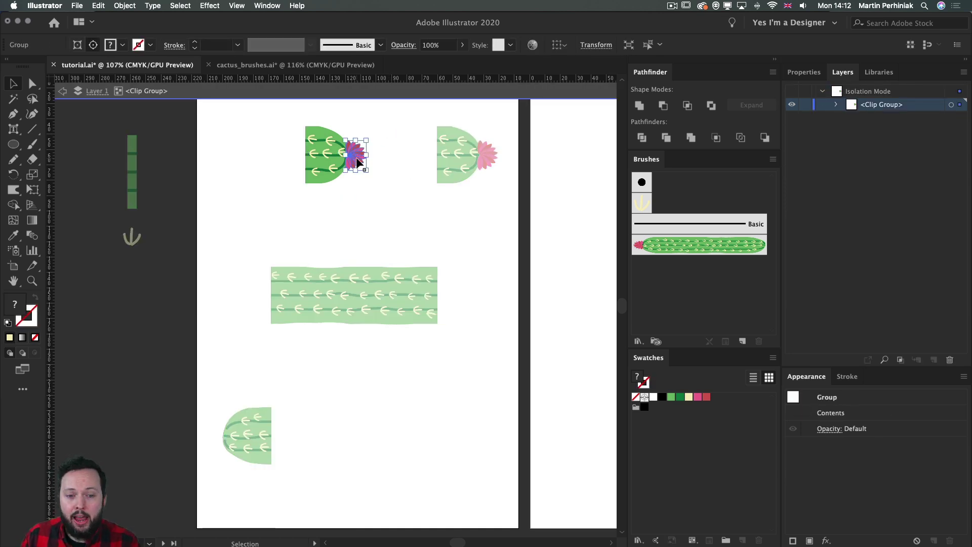
key(BackSpace)
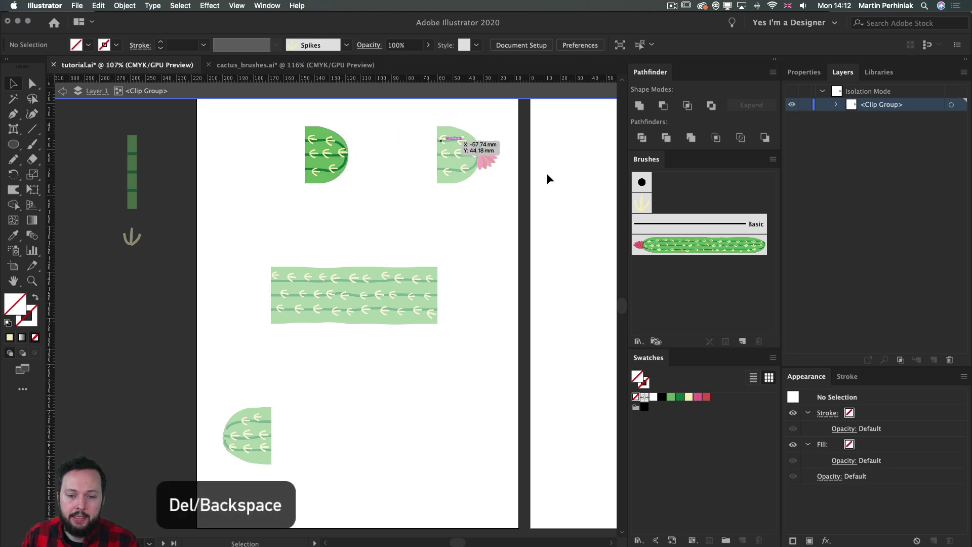
key(Escape)
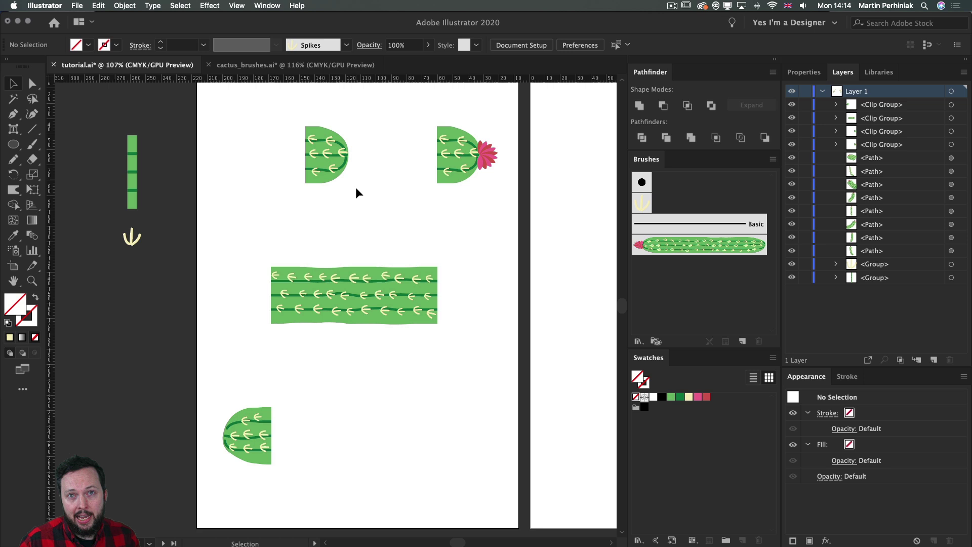
Step: Expand the middle section's fill and stroke, then apply Pathfinder Crop to it
click(363, 297)
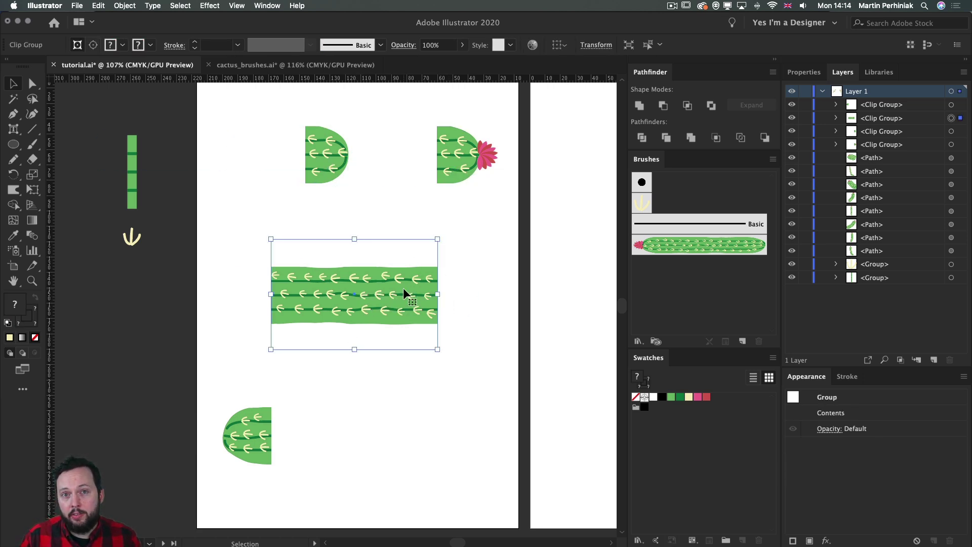
click(131, 5)
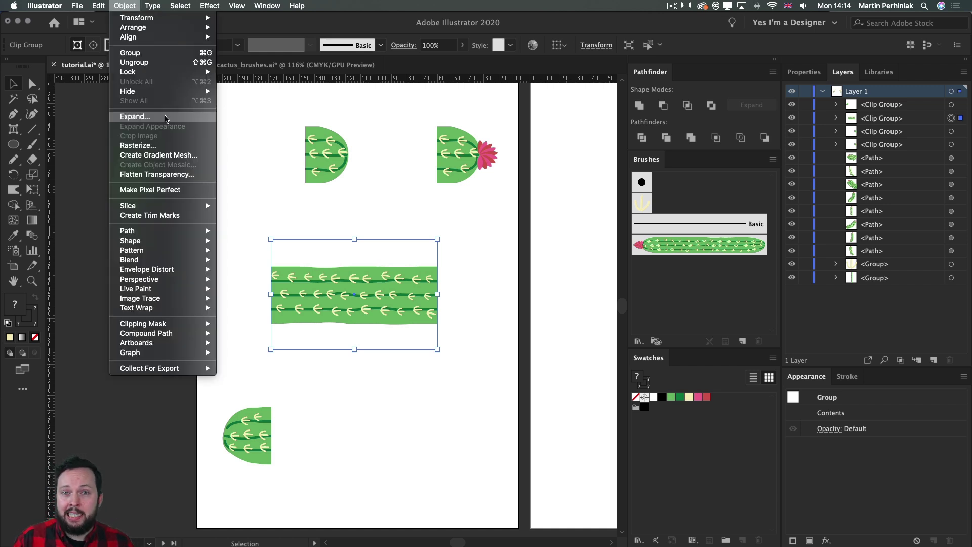
click(166, 119)
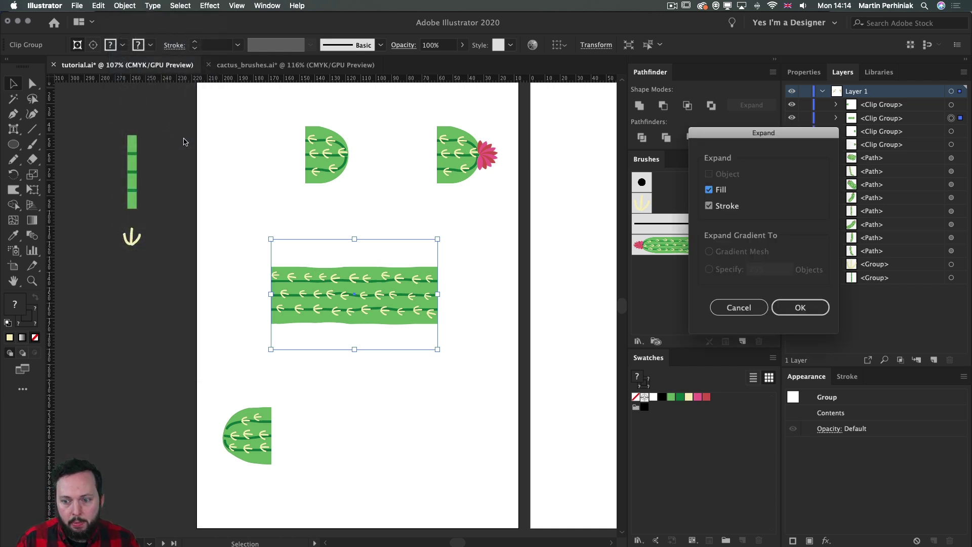
click(799, 312)
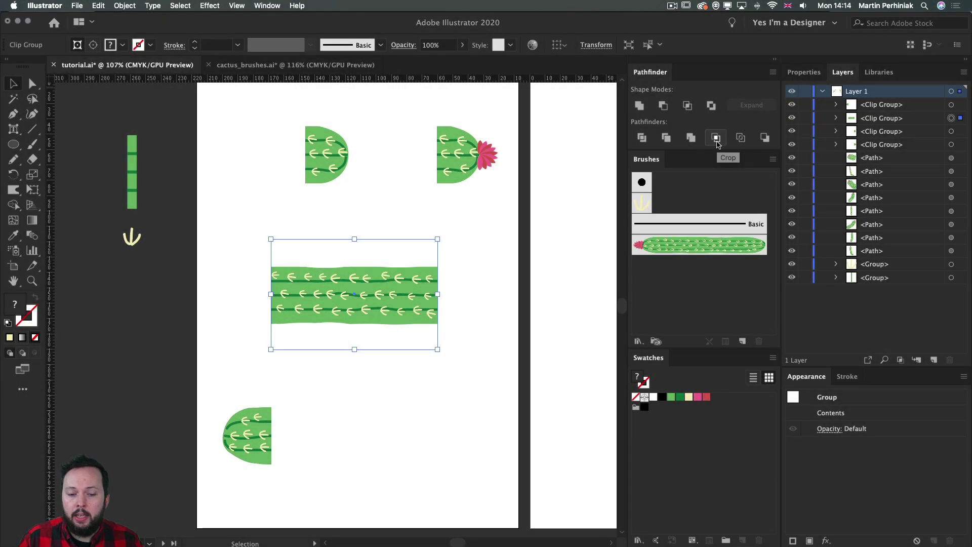
click(716, 142)
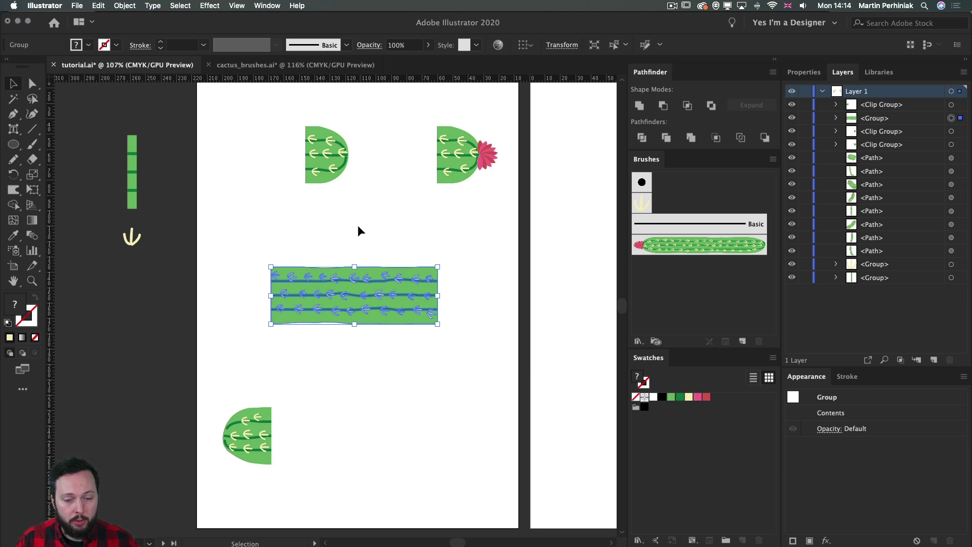
Step: Expand the flowerless end piece and crop it with Pathfinder
click(334, 152)
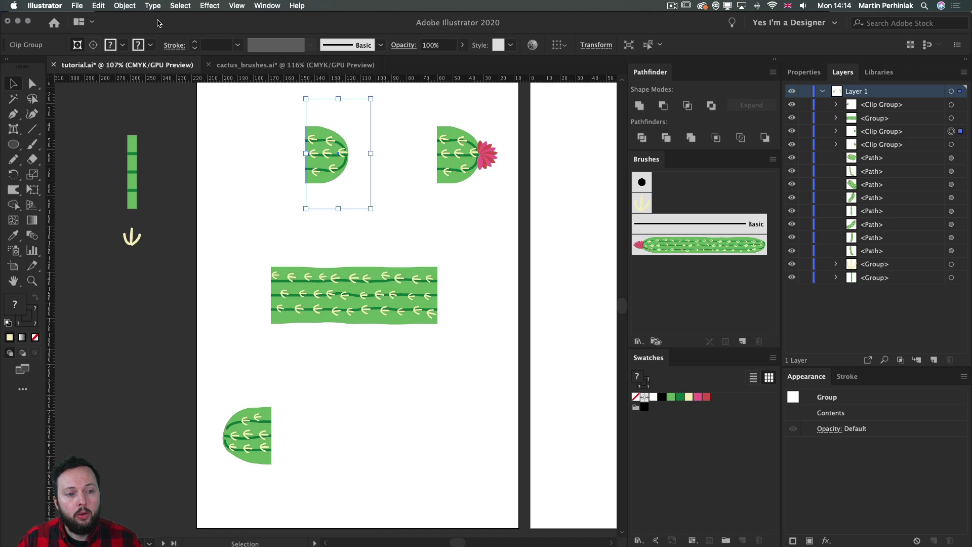
click(131, 8)
click(152, 117)
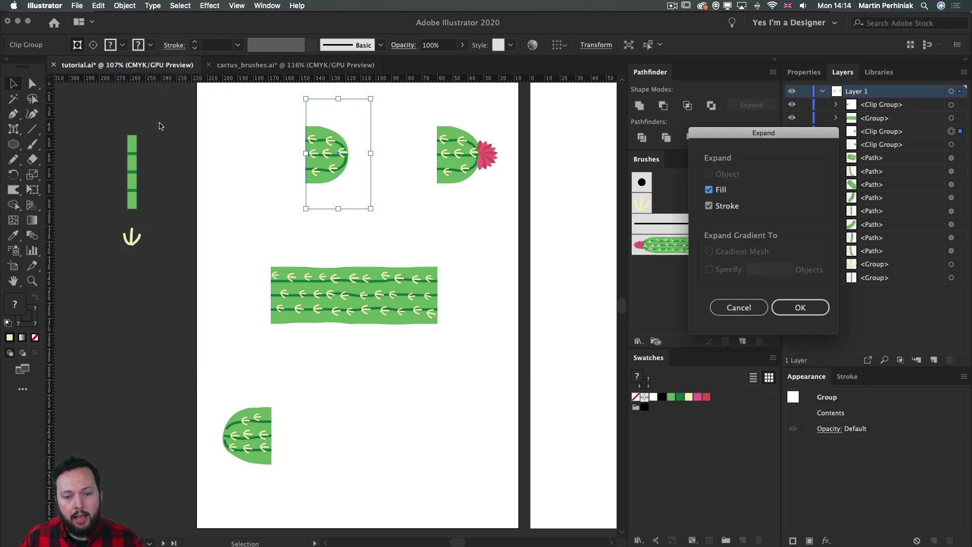
click(804, 307)
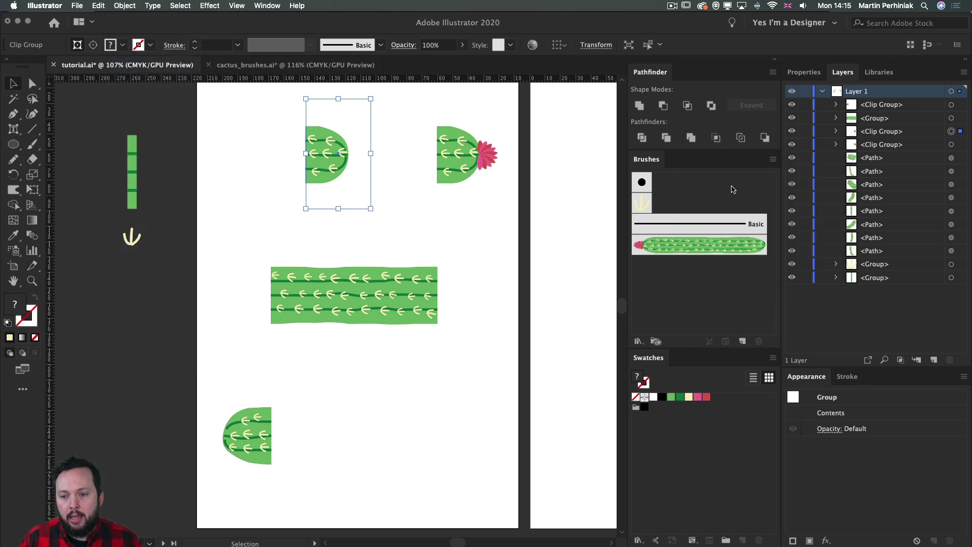
click(716, 138)
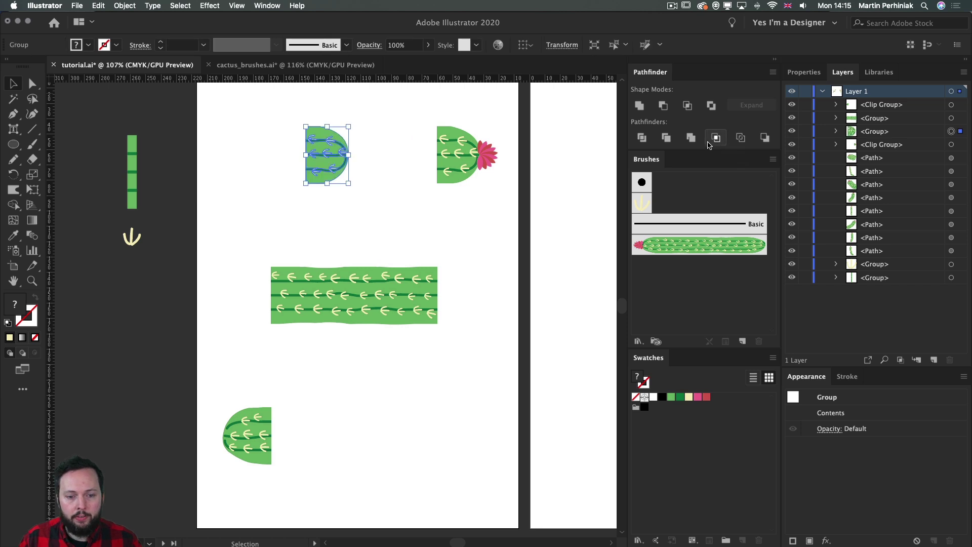
Step: Expand the flowering cactus top and crop it with Pathfinder
click(451, 154)
click(124, 5)
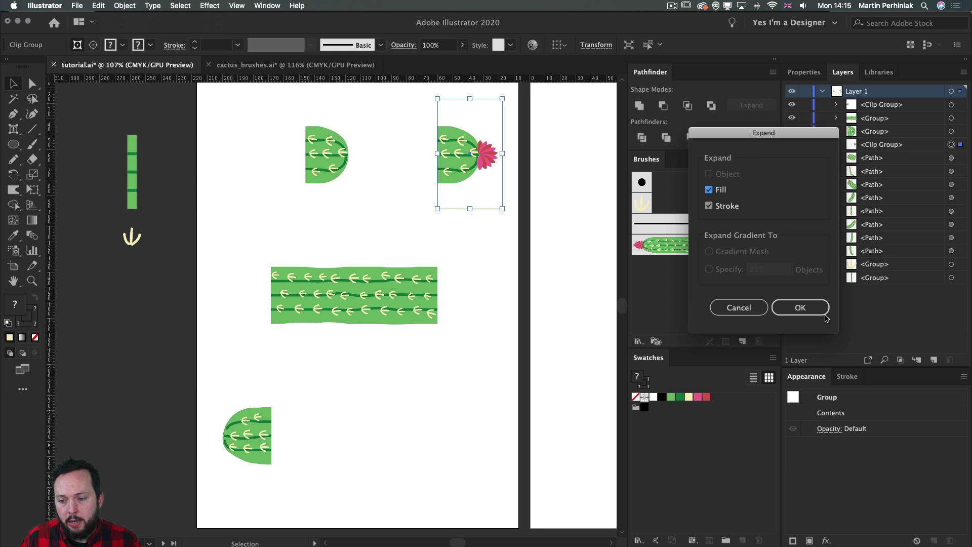
click(804, 308)
click(715, 138)
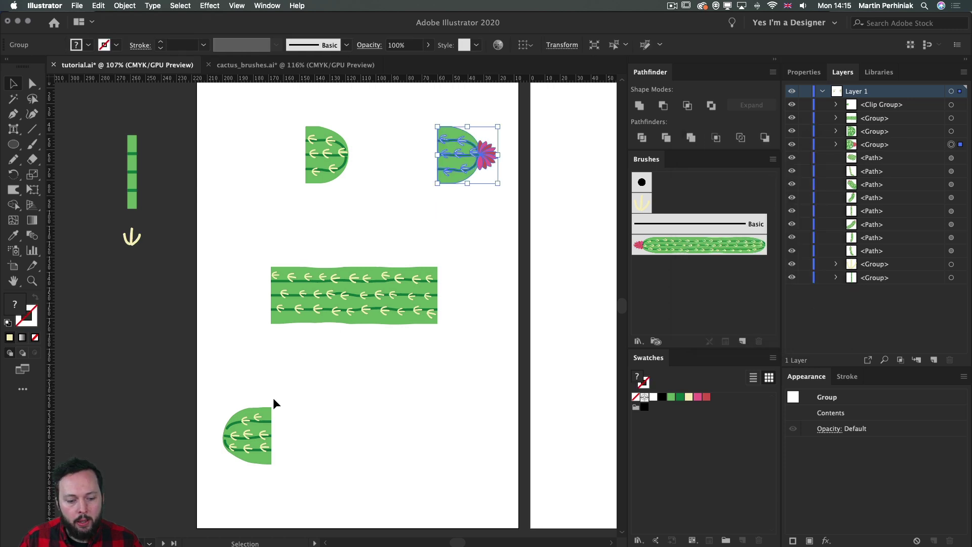
Step: Expand and Pathfinder-crop the lower-left cactus piece, then select the long striped body
click(253, 407)
click(124, 5)
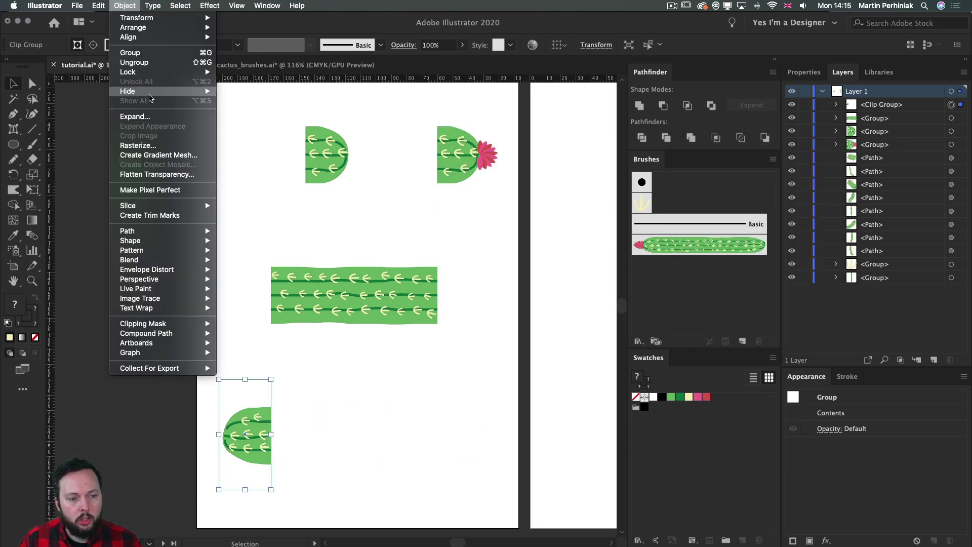
click(129, 117)
click(800, 307)
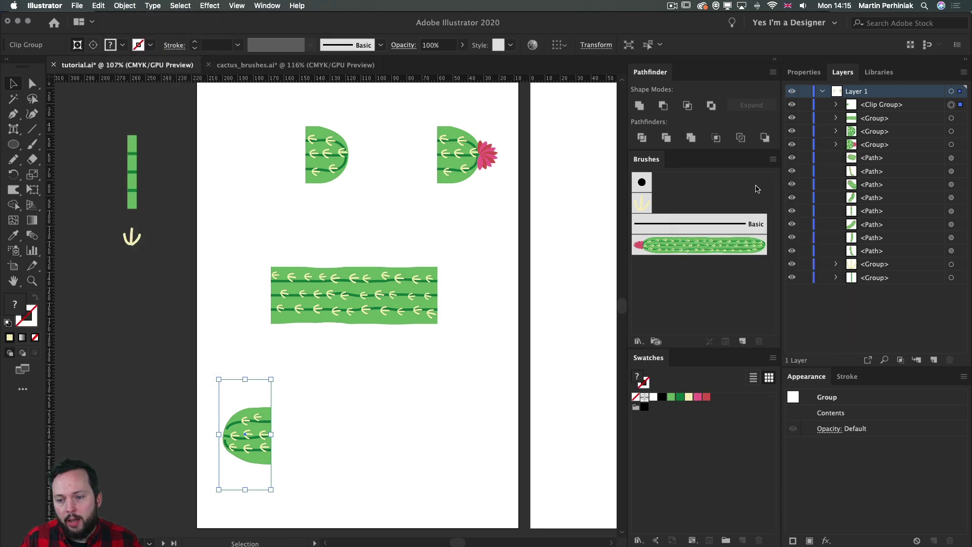
click(716, 138)
click(365, 379)
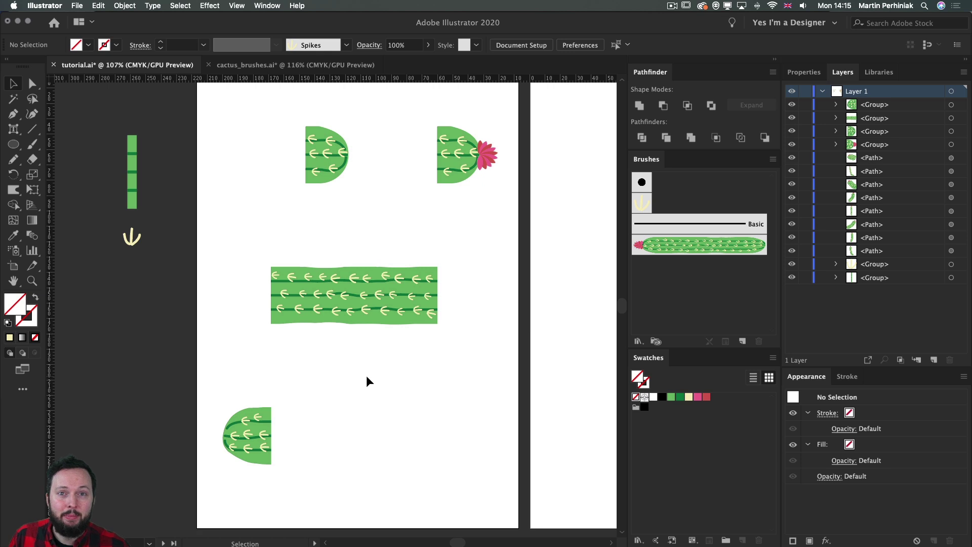
click(373, 296)
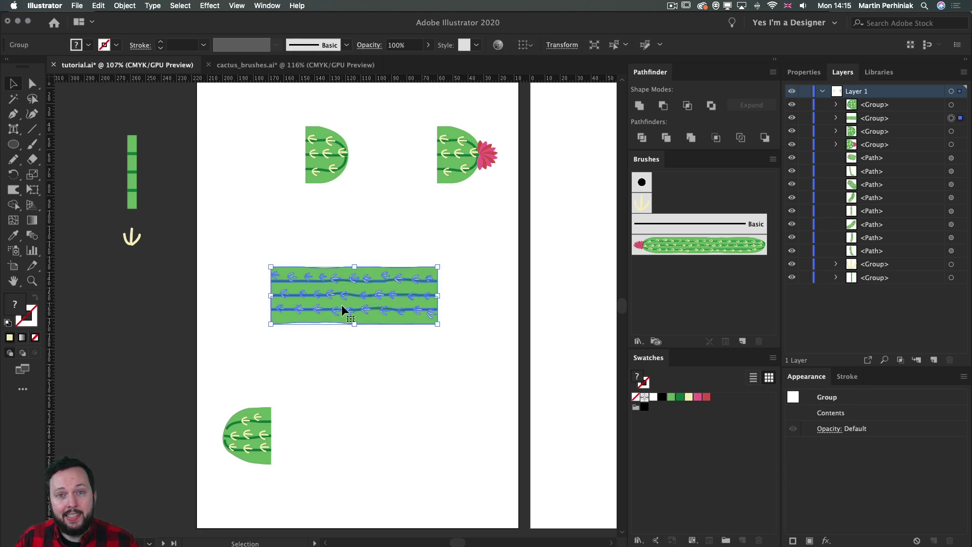
Step: Add the middle cactus section to Brushes as a Pattern Brush with 40% scale
mouse_move(342, 306)
mouse_down()
mouse_move(647, 309)
mouse_move(696, 297)
mouse_up()
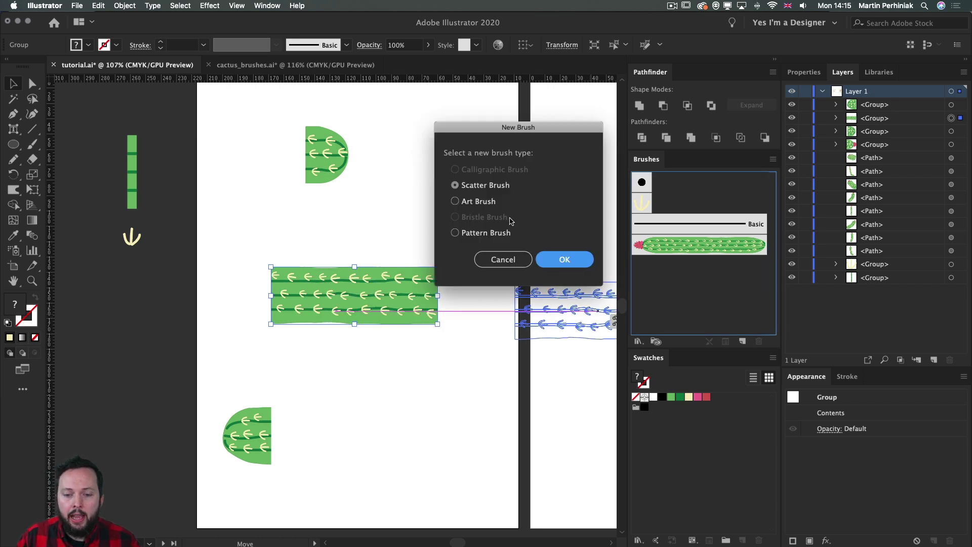
click(471, 235)
key(Return)
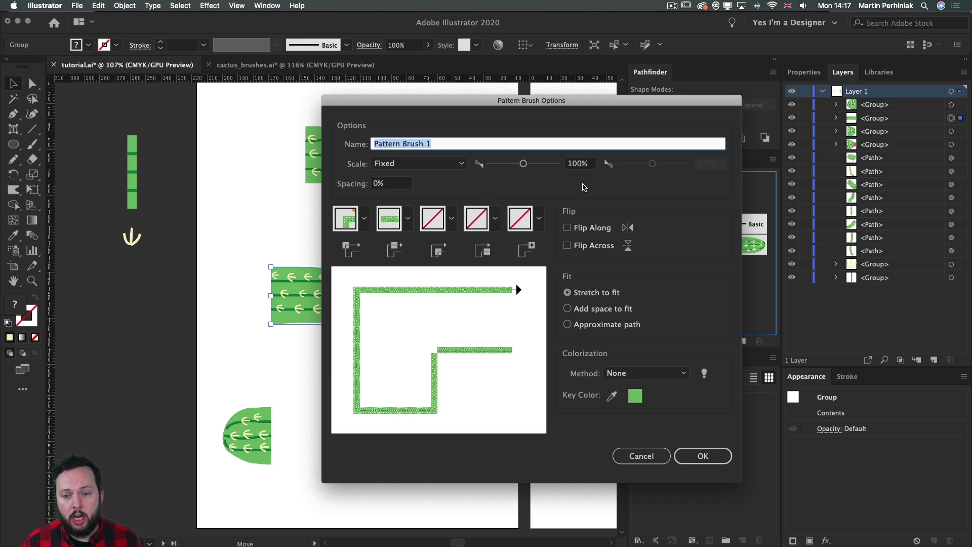
key(Tab)
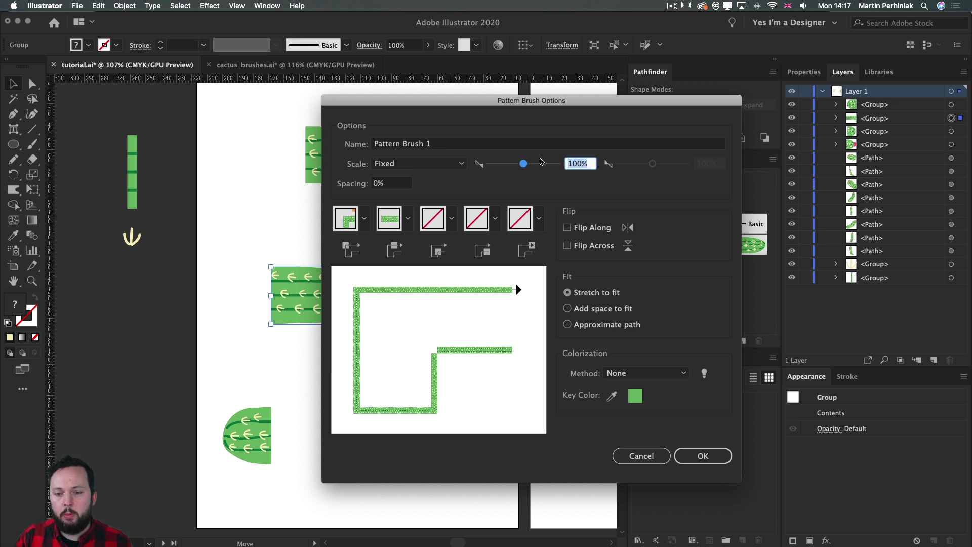
text(40)
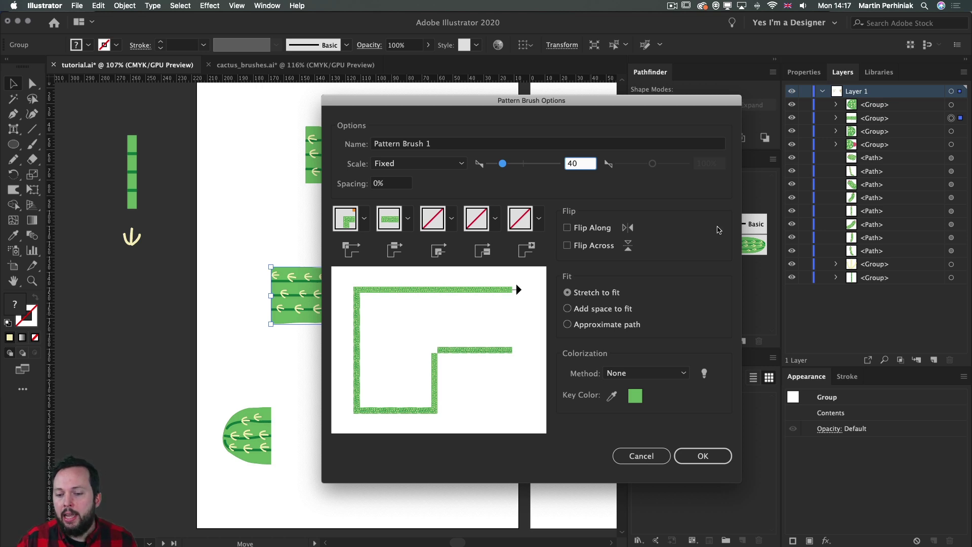
click(702, 453)
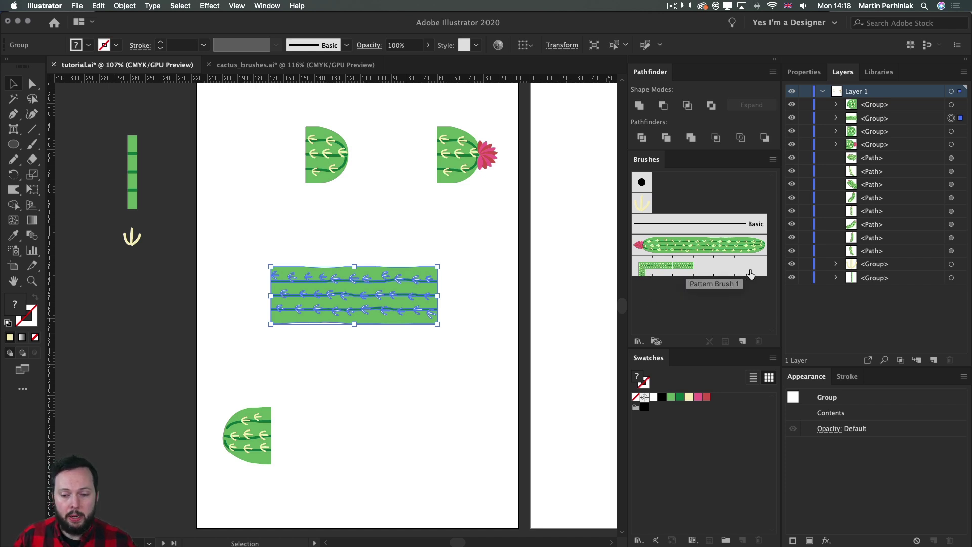
Step: Alt-drag the lower-left cactus dome onto Pattern Brush 1's start tile slot and confirm
click(451, 381)
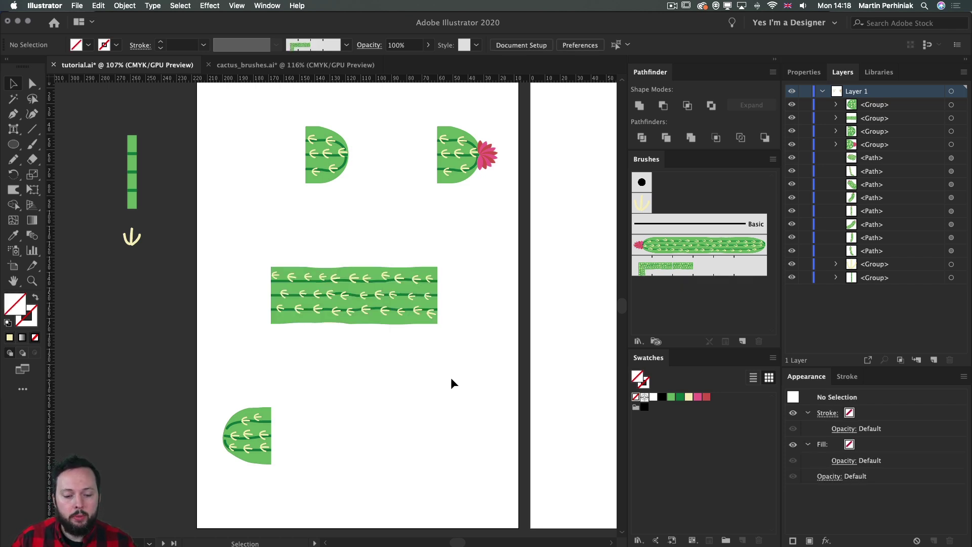
click(249, 432)
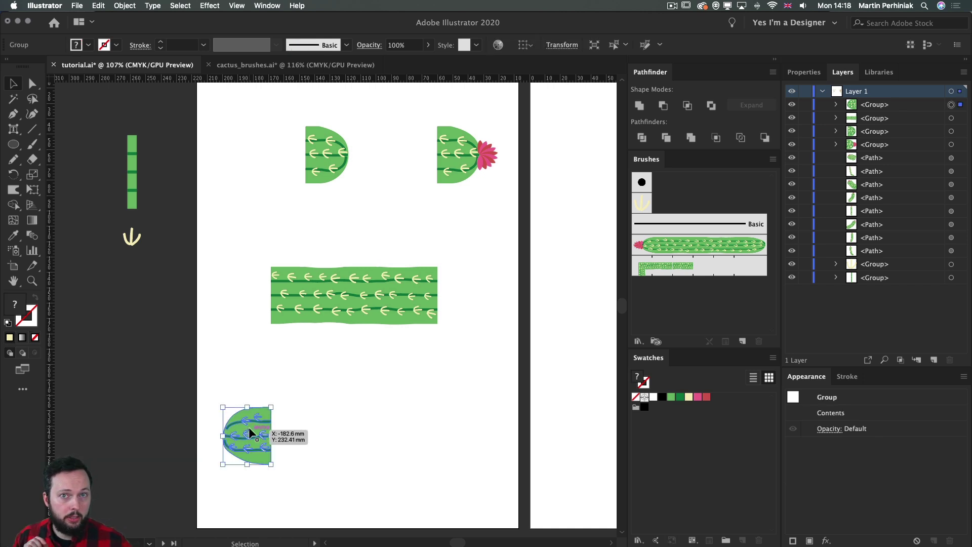
mouse_move(248, 427)
mouse_down()
mouse_move(654, 342)
mouse_move(726, 285)
mouse_move(723, 270)
mouse_up()
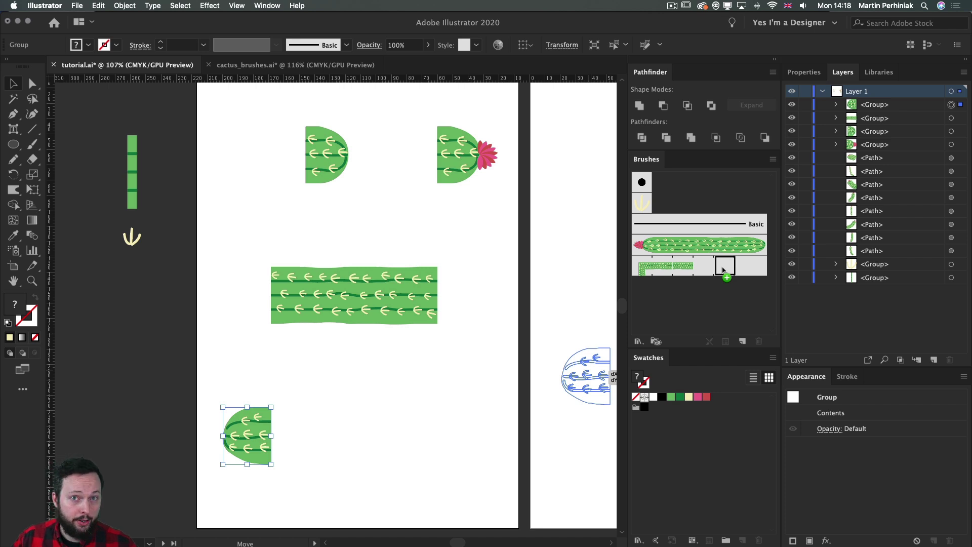
mouse_move(723, 269)
mouse_down()
mouse_move(742, 269)
mouse_move(727, 268)
mouse_up()
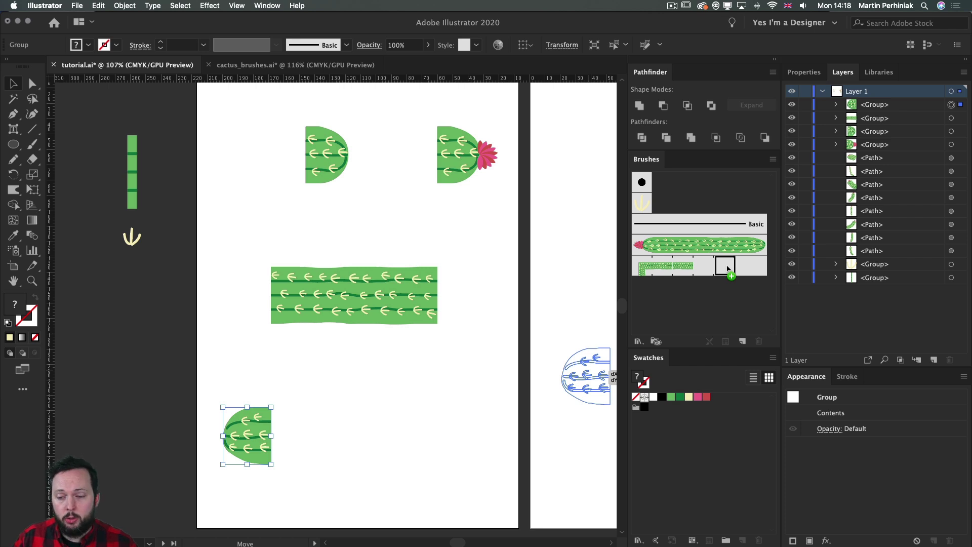
drag(728, 268, 727, 269)
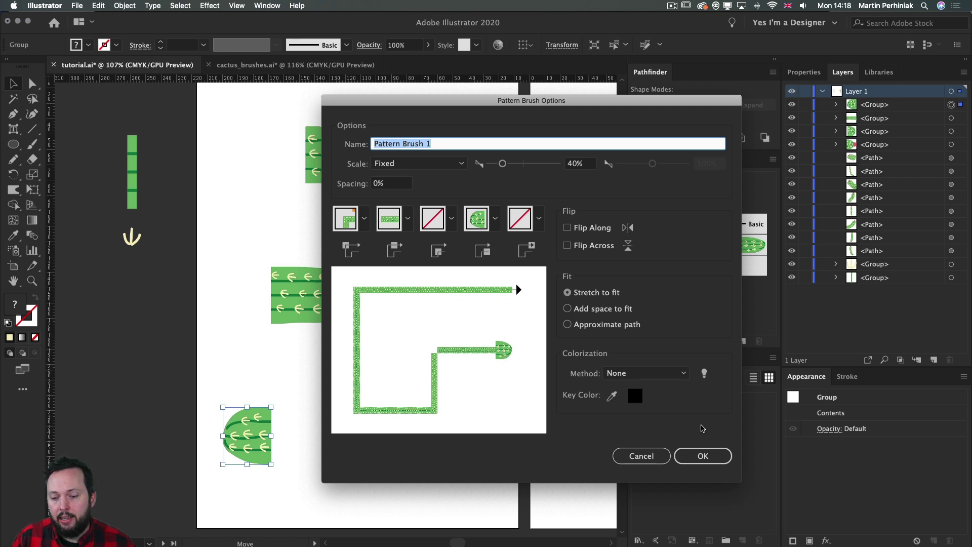
click(709, 457)
click(413, 373)
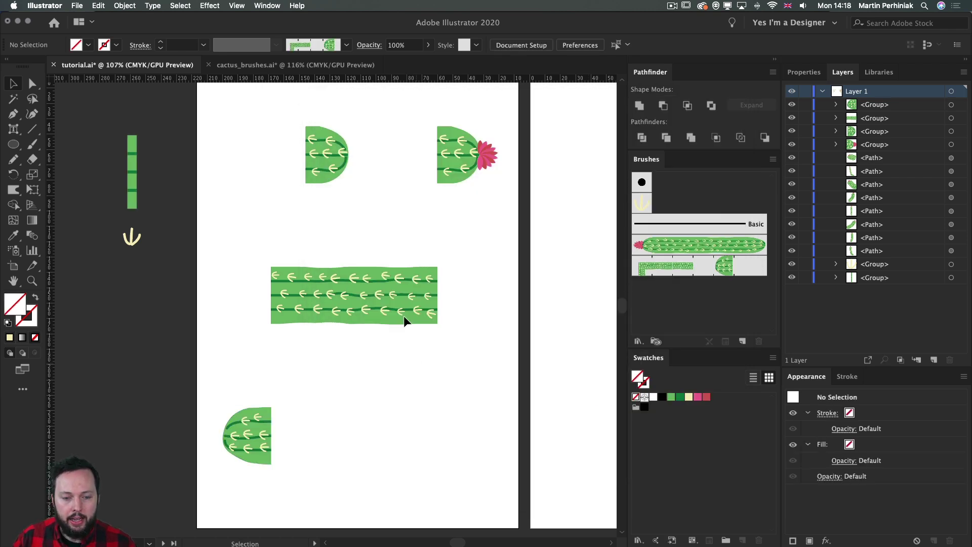
Step: Drop the flowering cactus top into Pattern Brush 1's end tile slot and confirm
click(445, 147)
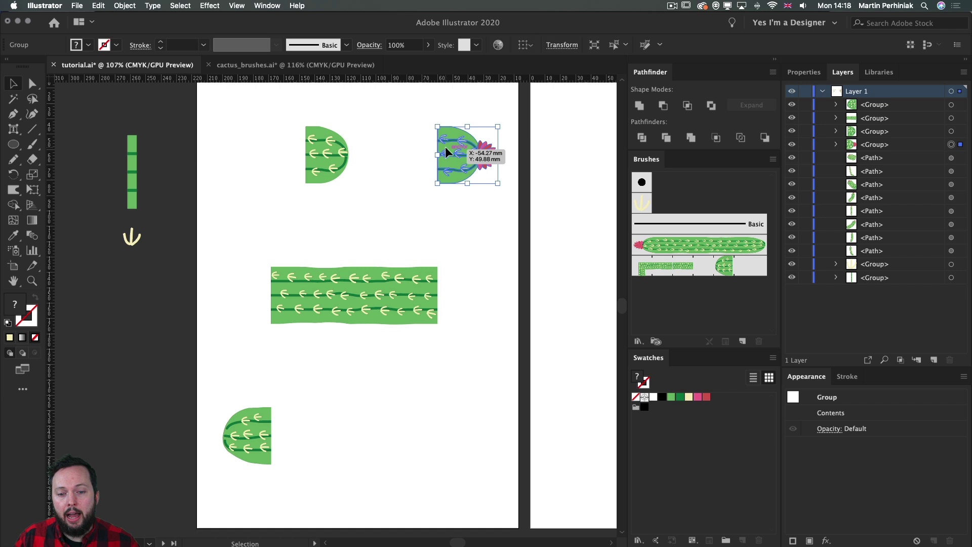
mouse_move(445, 147)
mouse_down()
mouse_move(593, 222)
mouse_move(746, 266)
mouse_up()
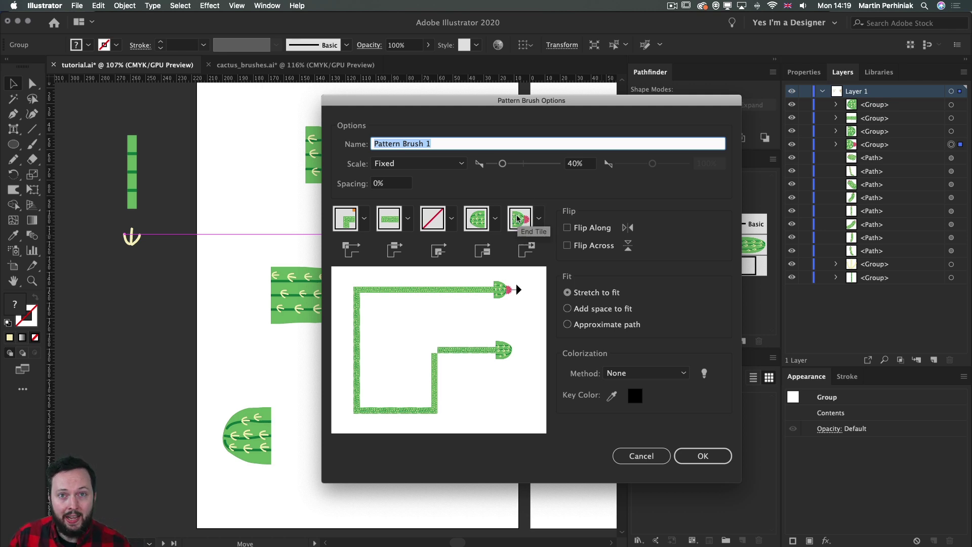
click(703, 456)
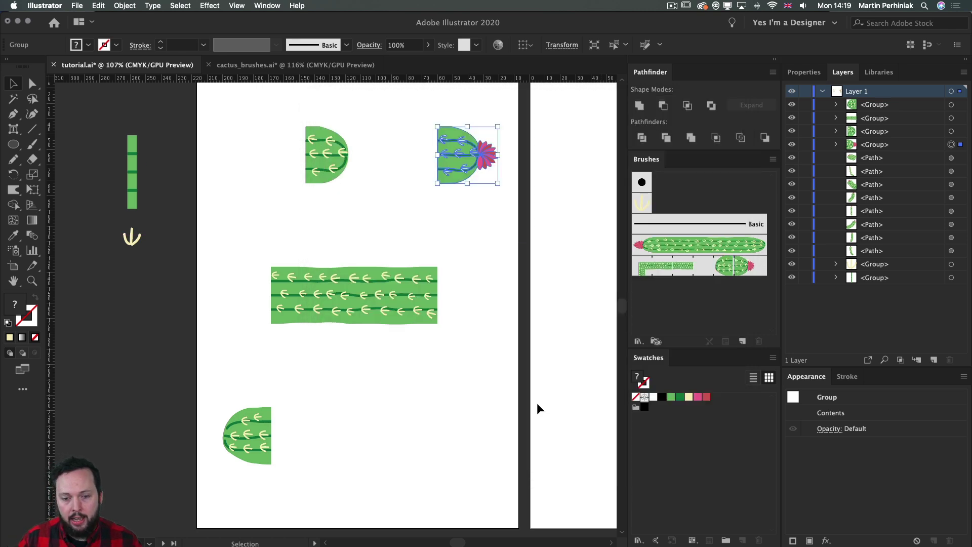
click(522, 363)
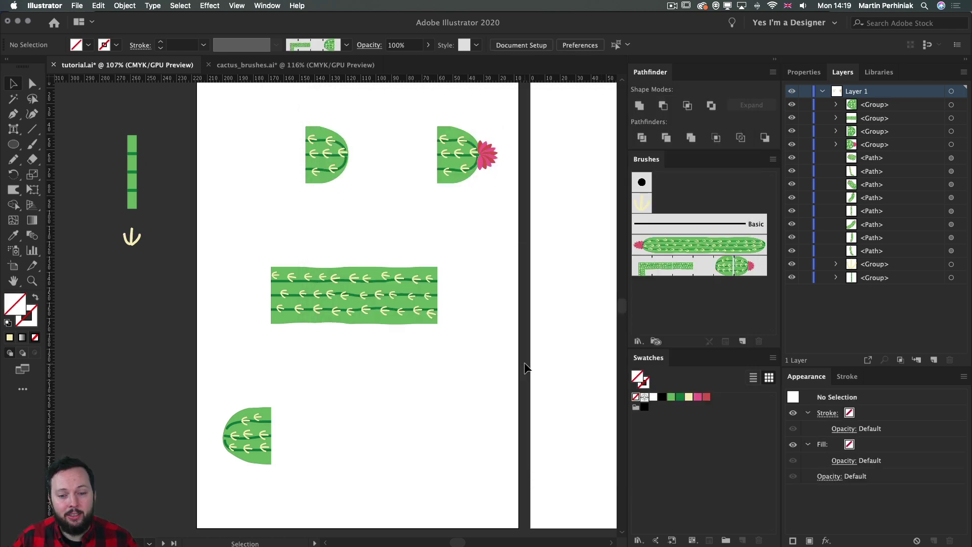
Step: Paint a stem, a tall central trunk and a curved right arm with Pattern Brush 1
mouse_move(535, 358)
mouse_down()
mouse_move(427, 341)
mouse_move(238, 358)
mouse_move(245, 363)
mouse_move(238, 354)
mouse_up()
key(b)
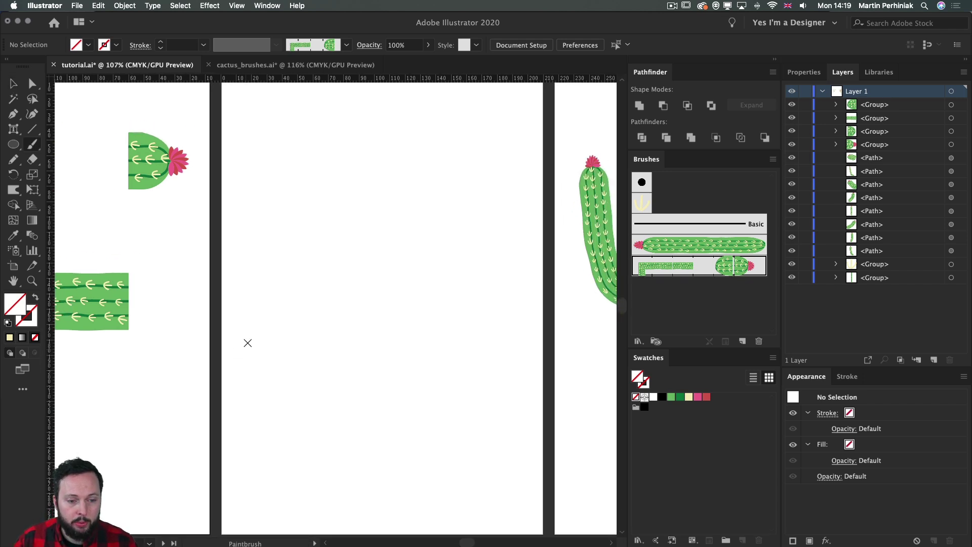
key(b)
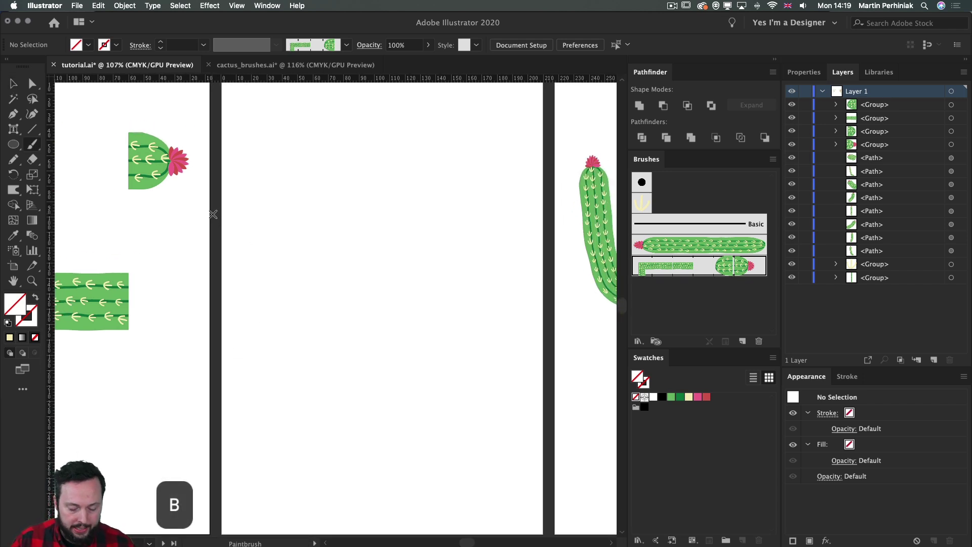
click(725, 267)
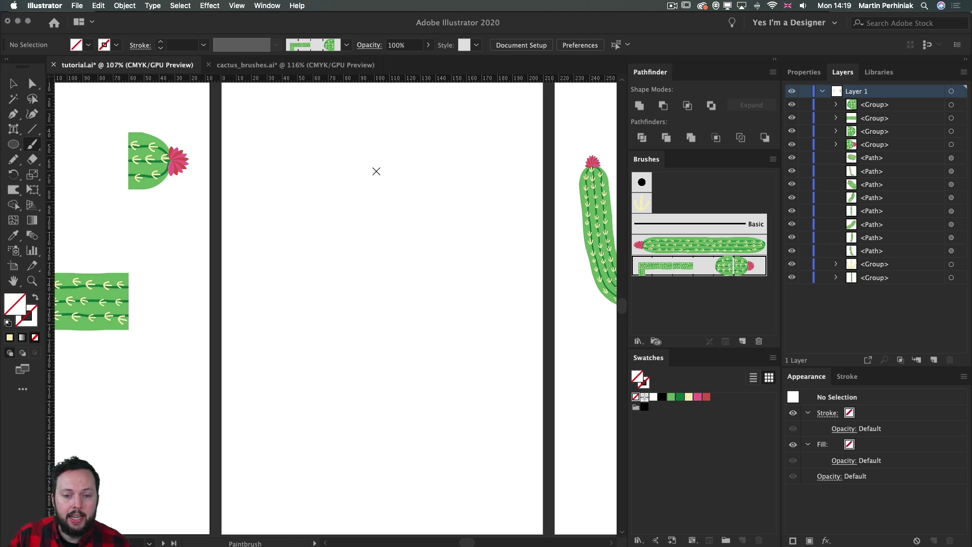
mouse_move(353, 329)
mouse_down()
mouse_move(341, 319)
mouse_move(310, 213)
mouse_move(311, 170)
mouse_up()
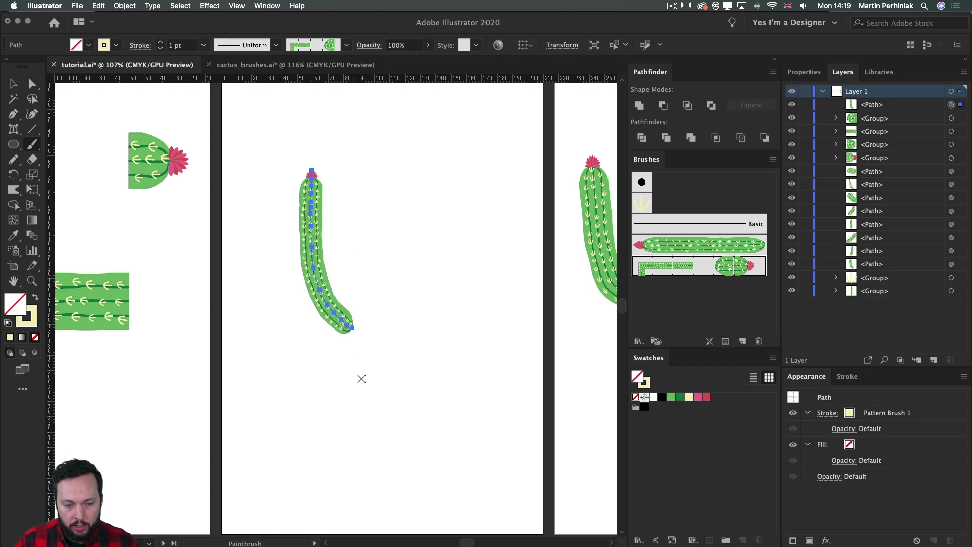
drag(360, 379, 358, 158)
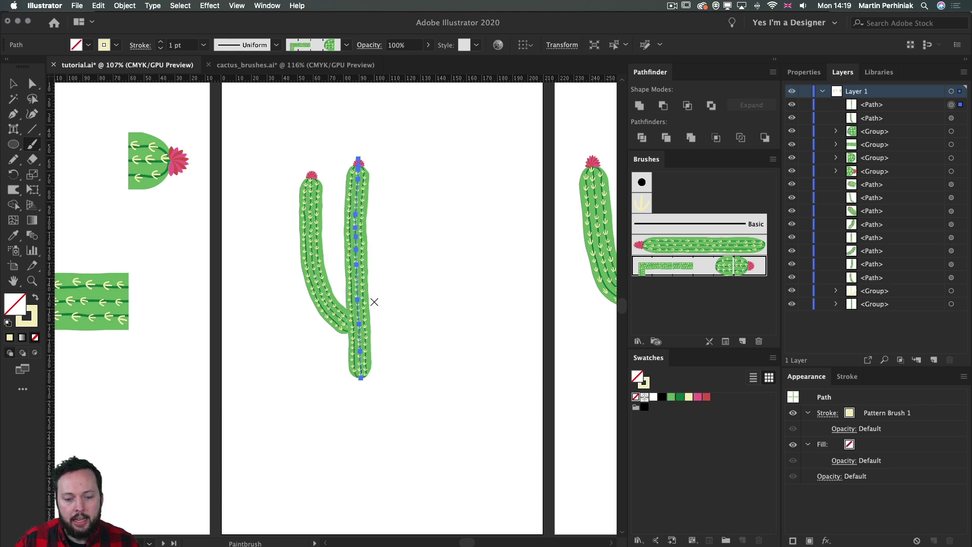
mouse_move(374, 301)
mouse_down()
mouse_move(413, 263)
mouse_move(409, 179)
mouse_up()
Step: Move the right arm left so it joins the trunk, then zoom in
key(v)
click(443, 245)
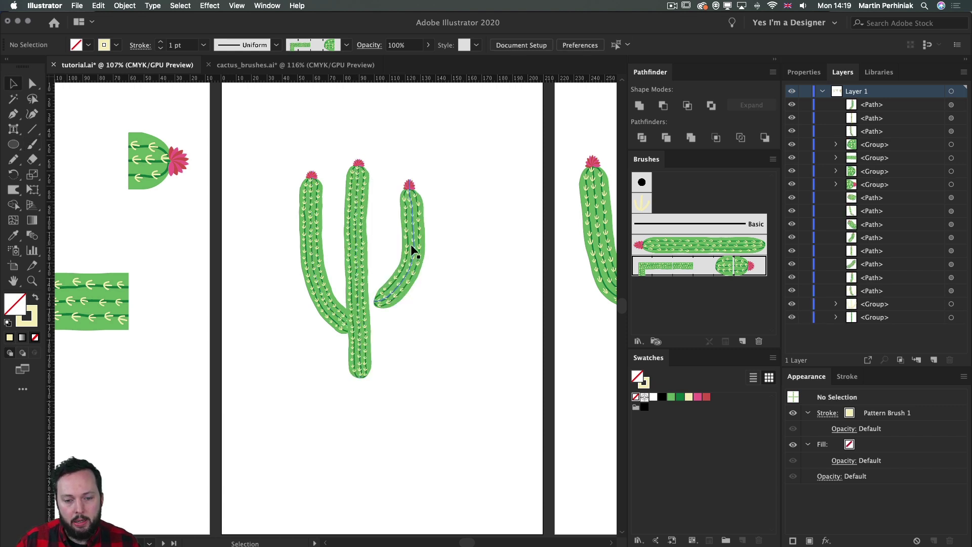
drag(411, 244, 398, 244)
click(460, 170)
key(super+equal)
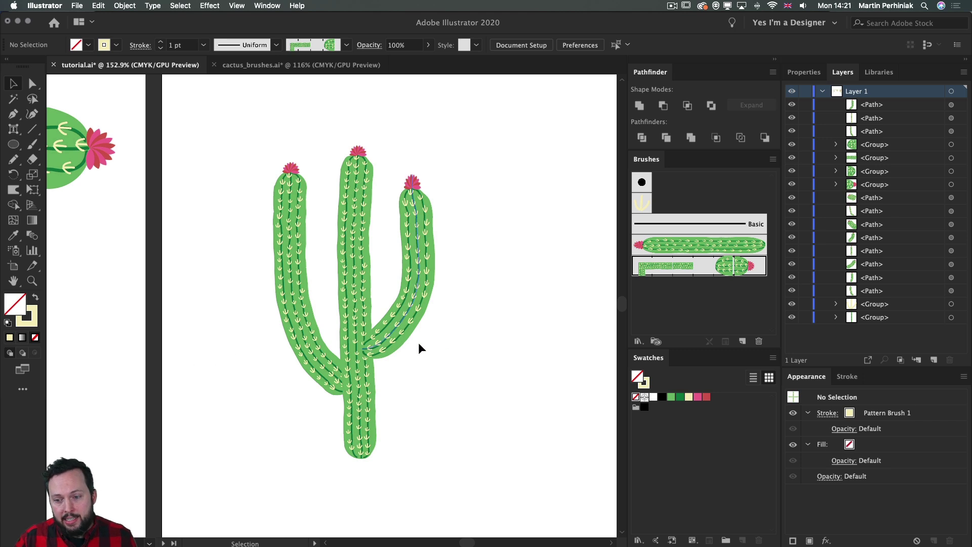
Step: Duplicate Pattern Brush 1 and make the plain rounded cactus piece the copy's end tile
click(772, 160)
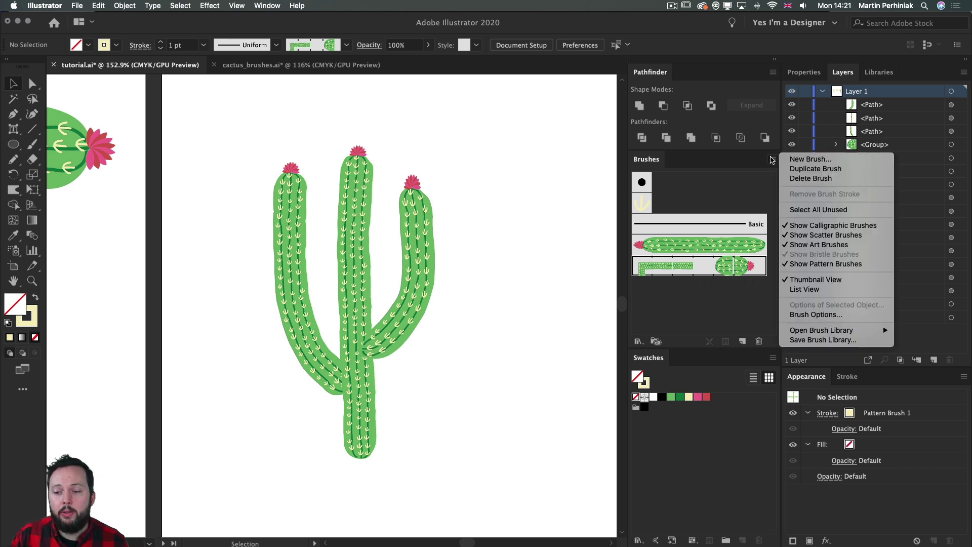
click(796, 171)
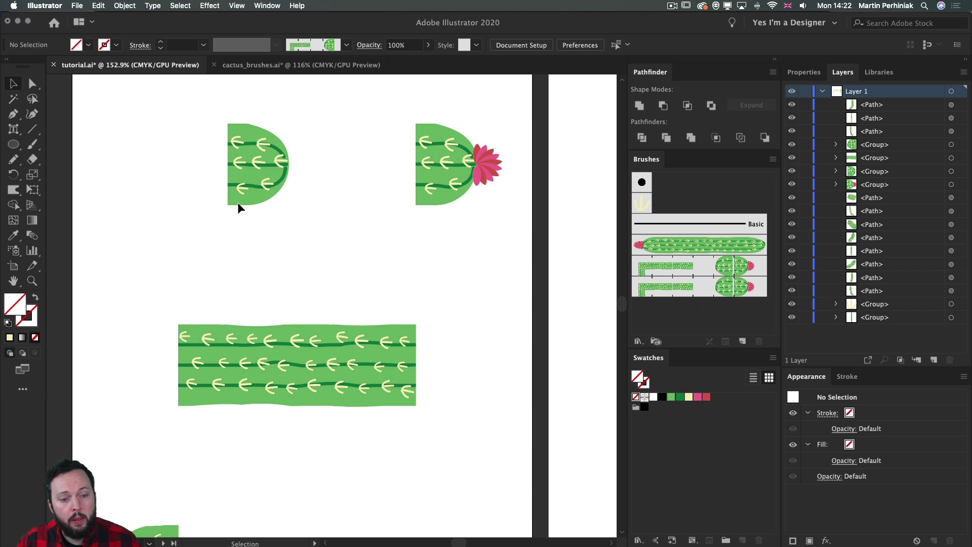
click(243, 183)
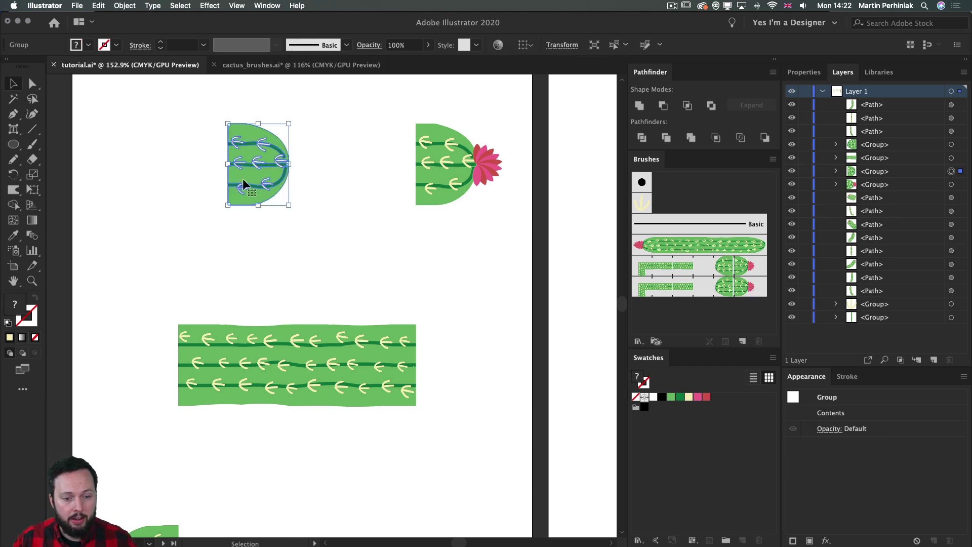
mouse_move(242, 179)
mouse_down()
mouse_move(255, 193)
mouse_move(612, 329)
mouse_move(755, 304)
mouse_move(751, 287)
mouse_up()
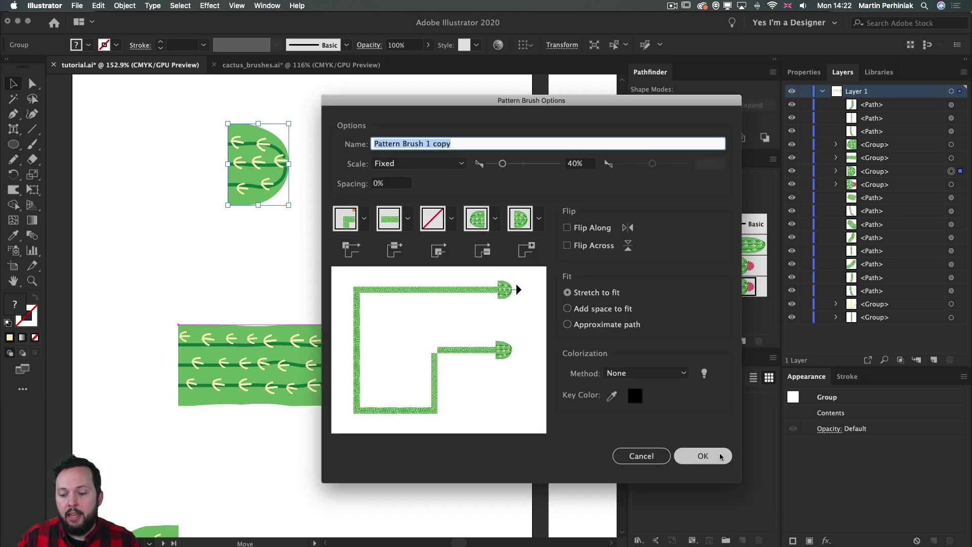
click(721, 456)
click(529, 240)
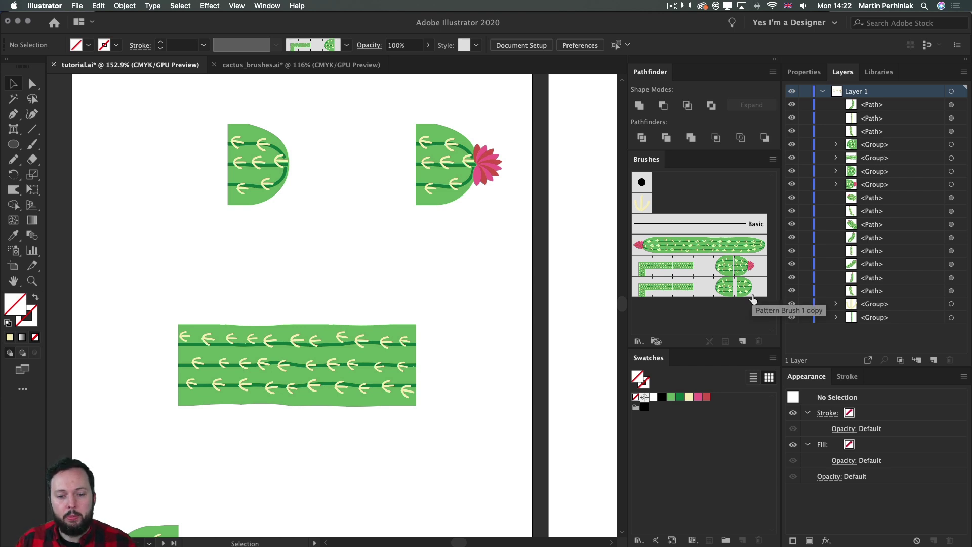
scroll(431, 269, right, 10)
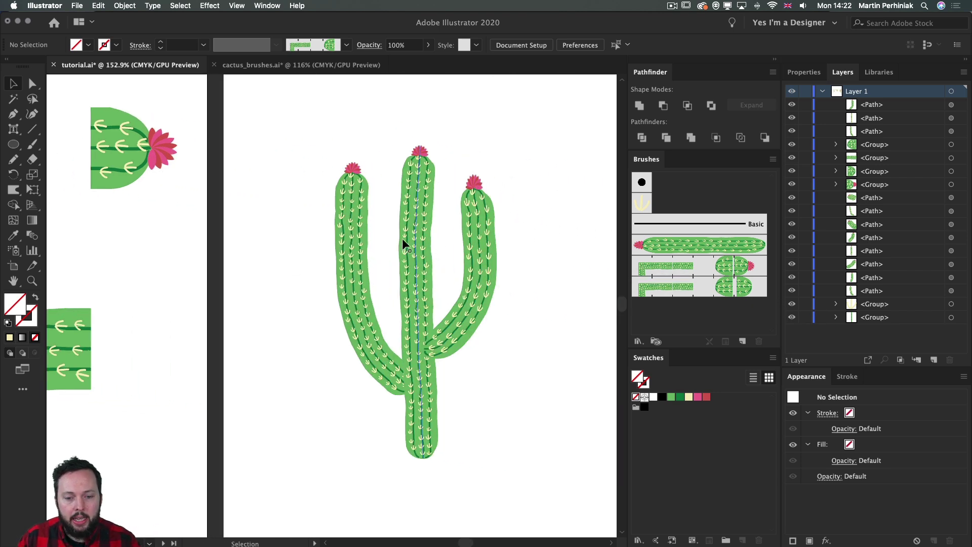
Step: Apply Pattern Brush 1 copy to the left arm, test it on the right arm, then restore Pattern Brush 1
click(353, 238)
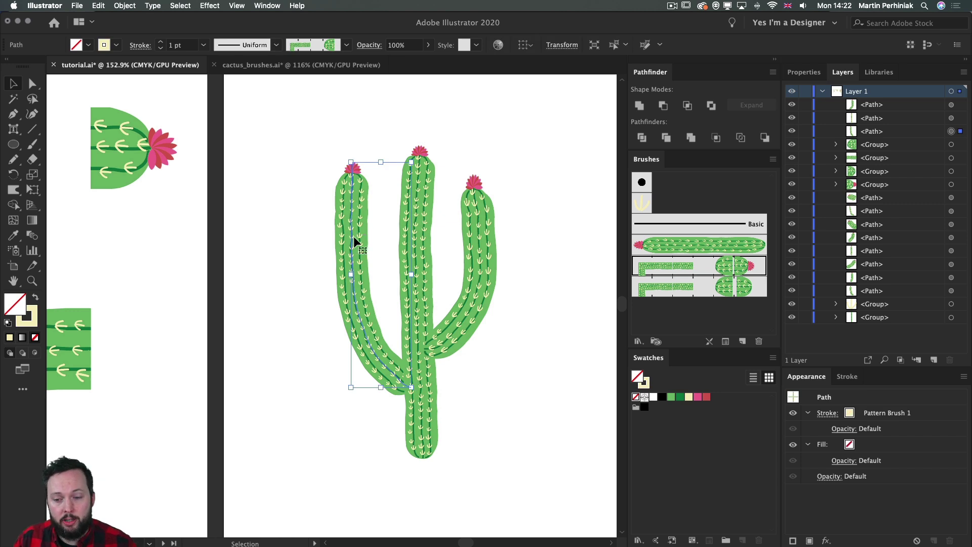
click(710, 292)
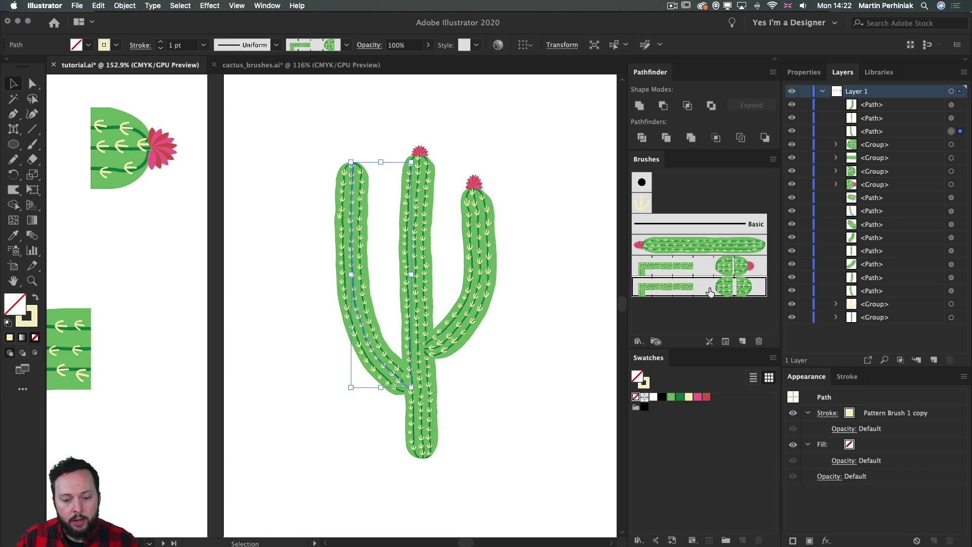
click(505, 315)
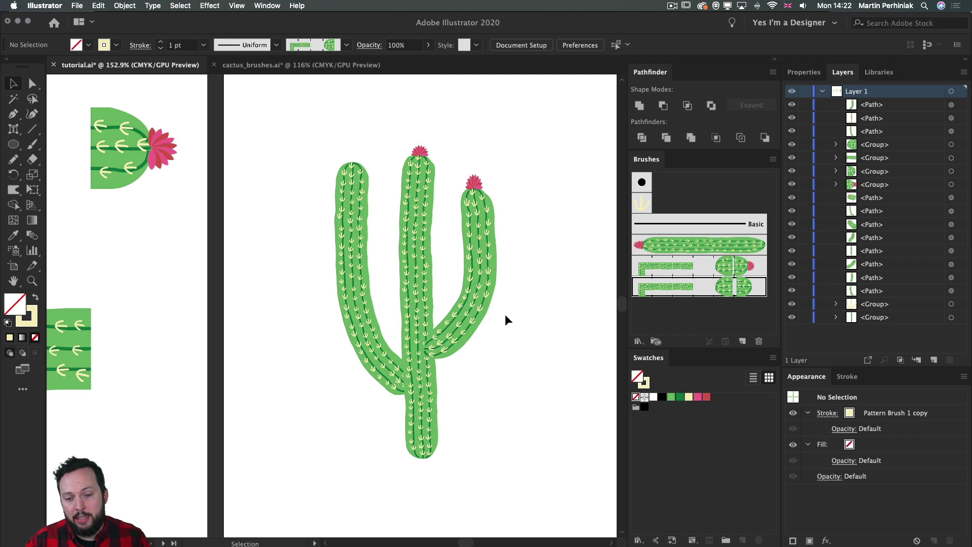
click(469, 260)
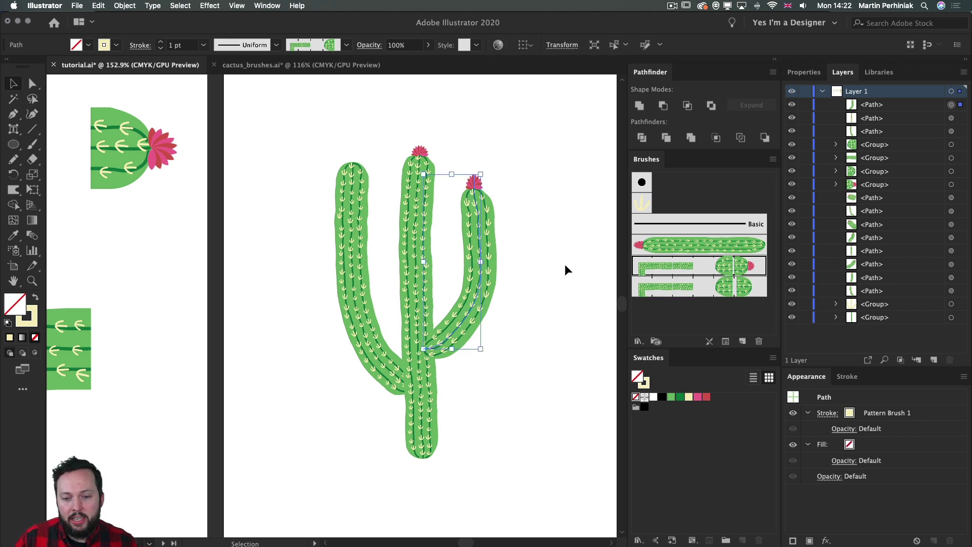
click(715, 287)
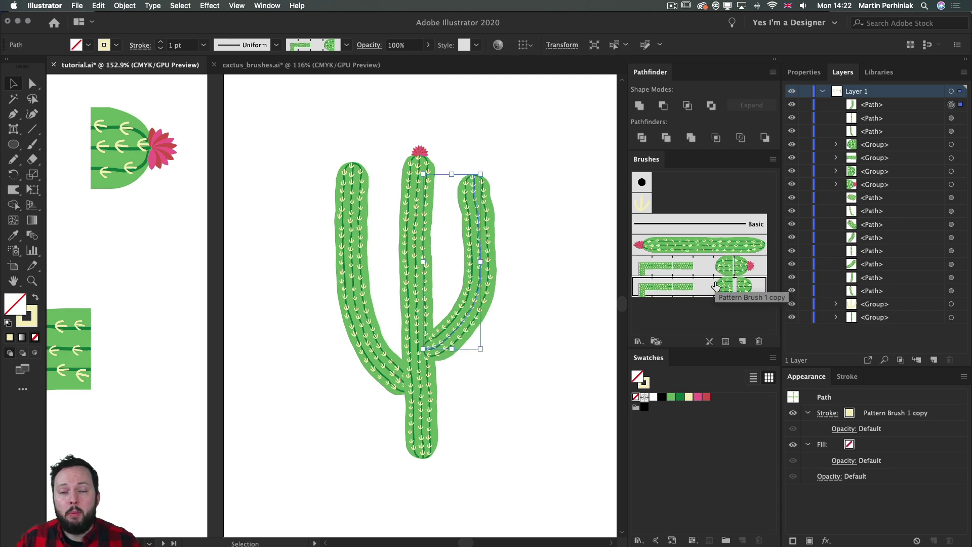
click(722, 267)
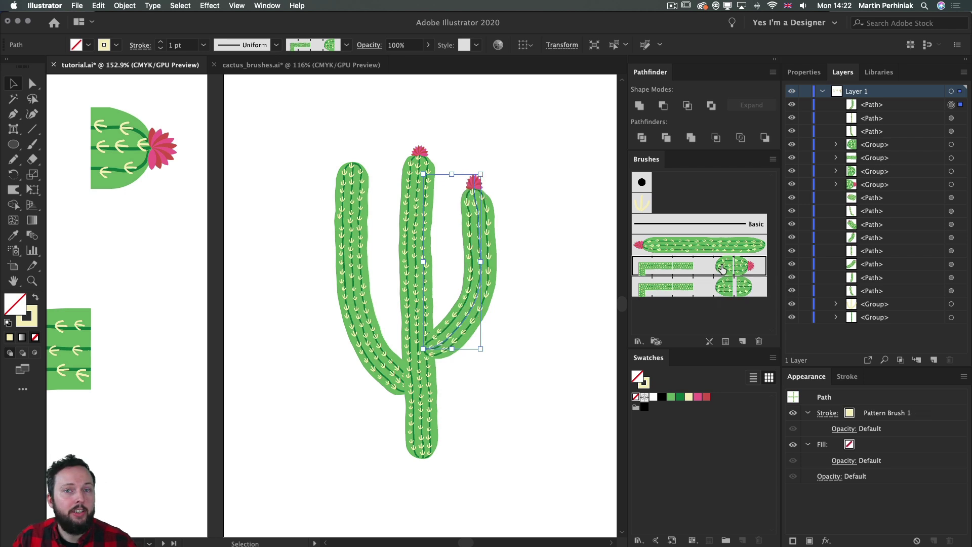
click(550, 245)
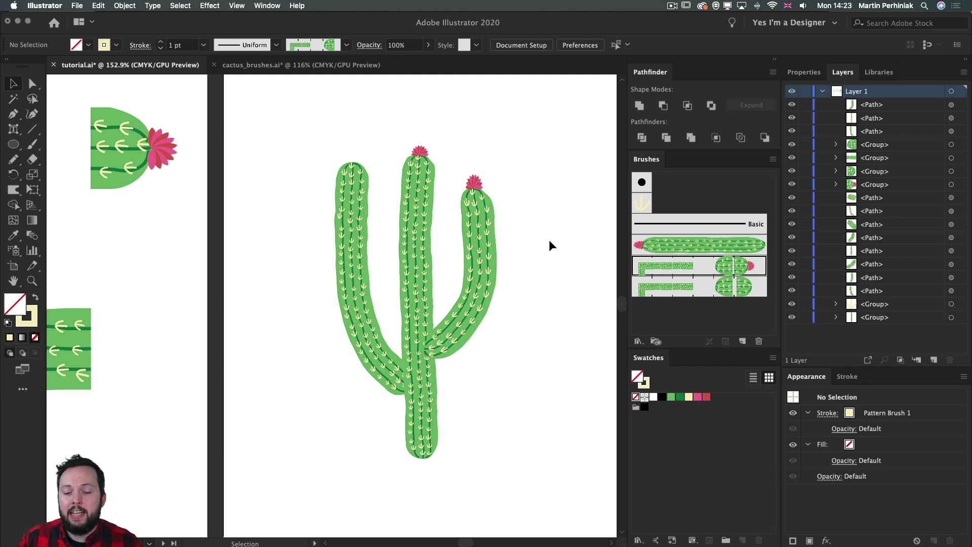
scroll(549, 239, right, 2)
Step: Paint three short Pattern Brush 1 branches: two off the right arm, one off the left
click(707, 269)
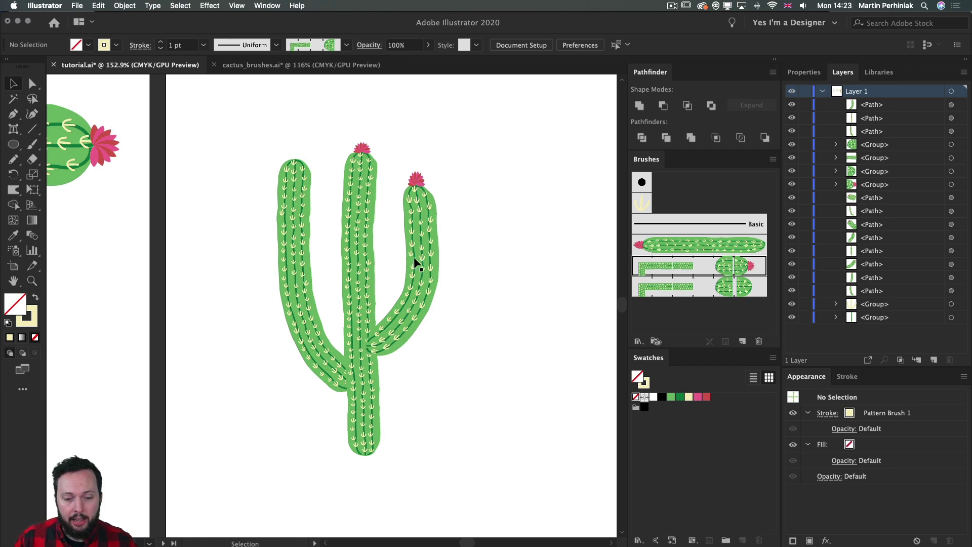
key(b)
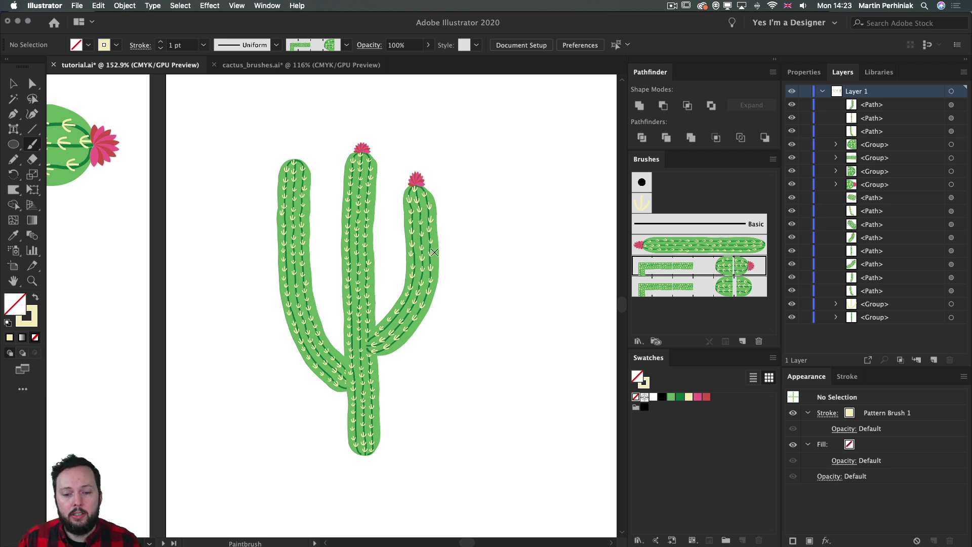
mouse_move(430, 253)
mouse_down()
mouse_move(455, 254)
mouse_move(474, 234)
mouse_up()
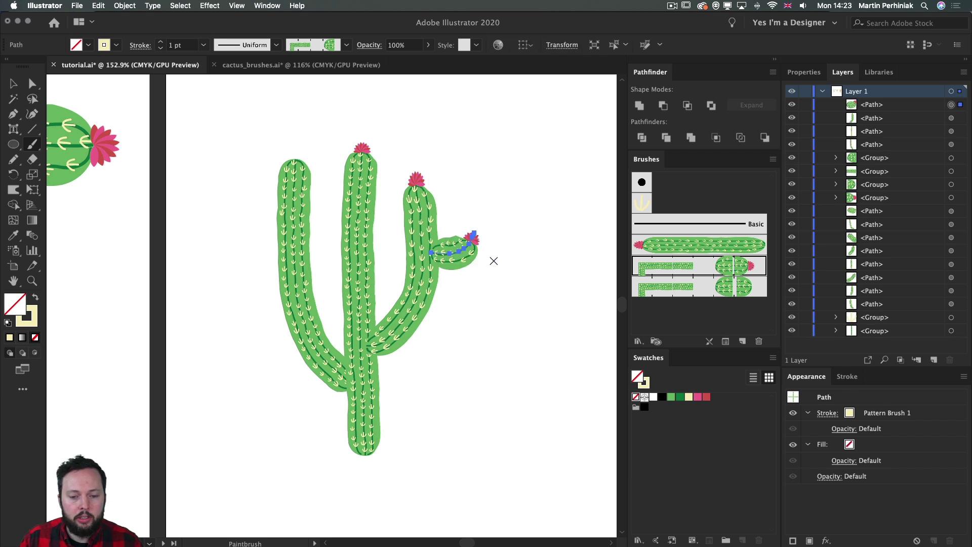
key(v)
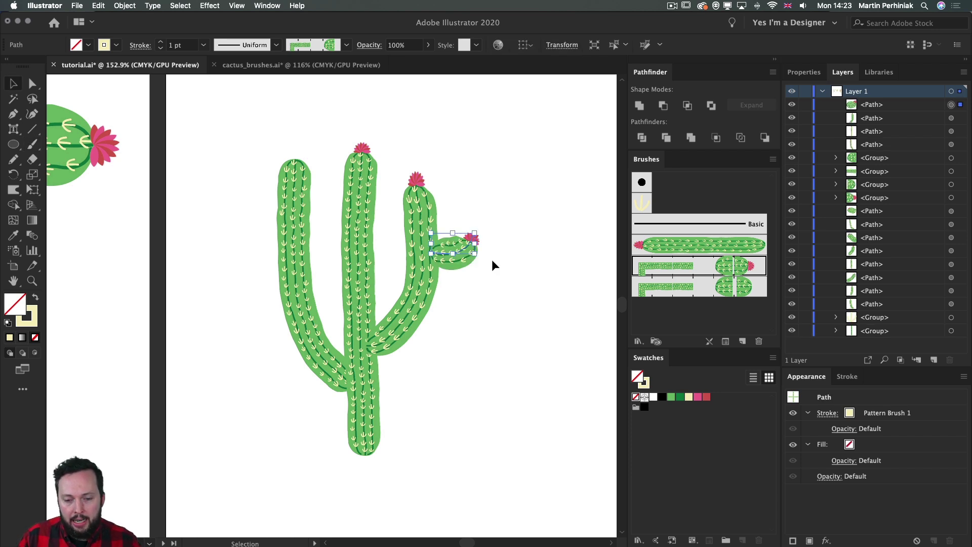
click(498, 256)
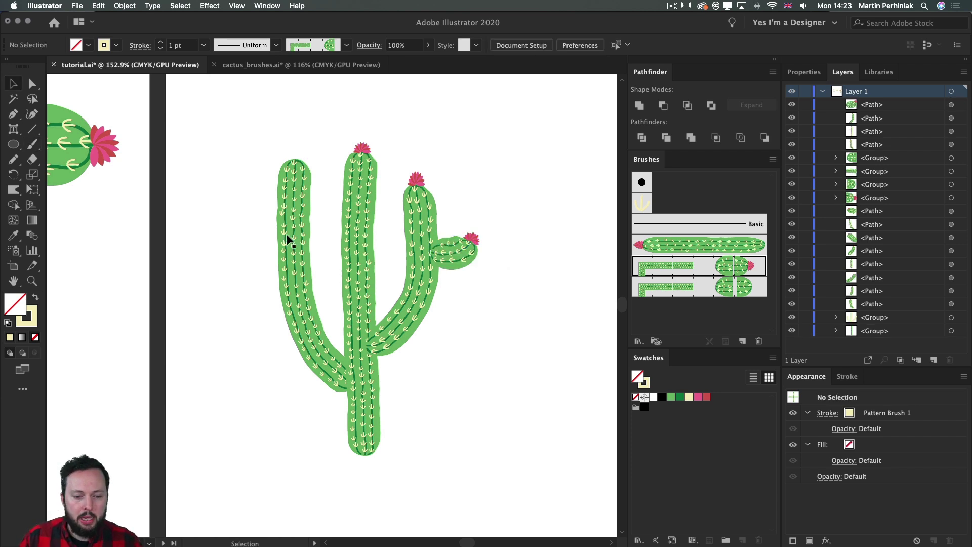
key(b)
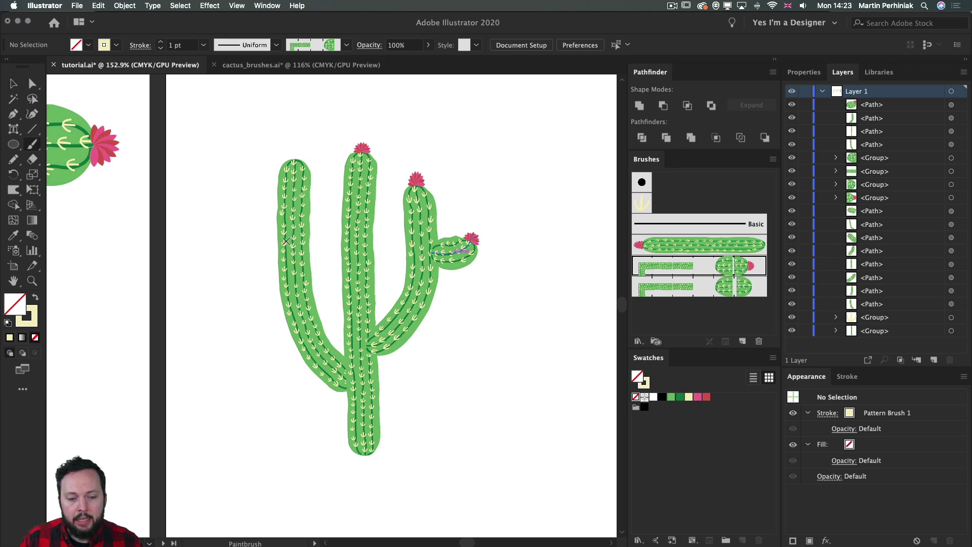
drag(285, 241, 253, 228)
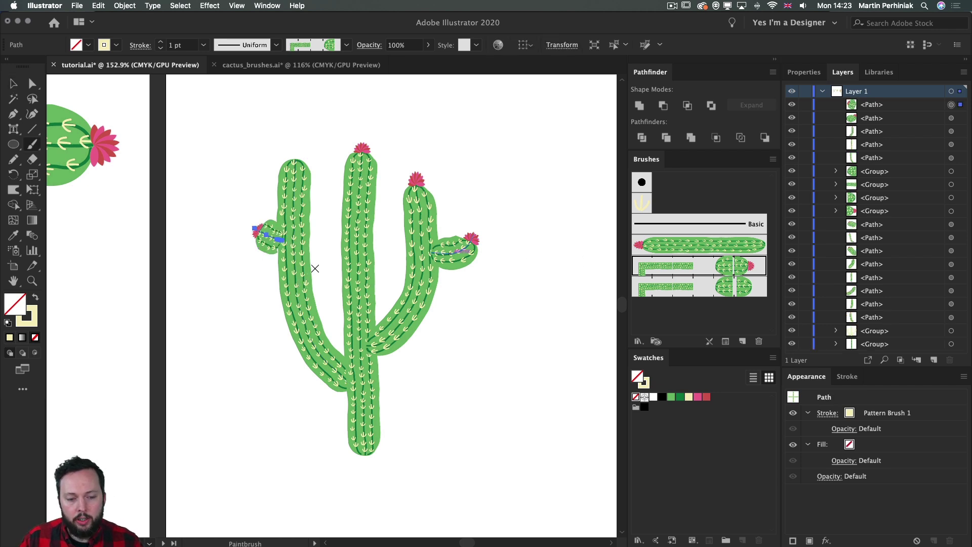
key(v)
click(249, 282)
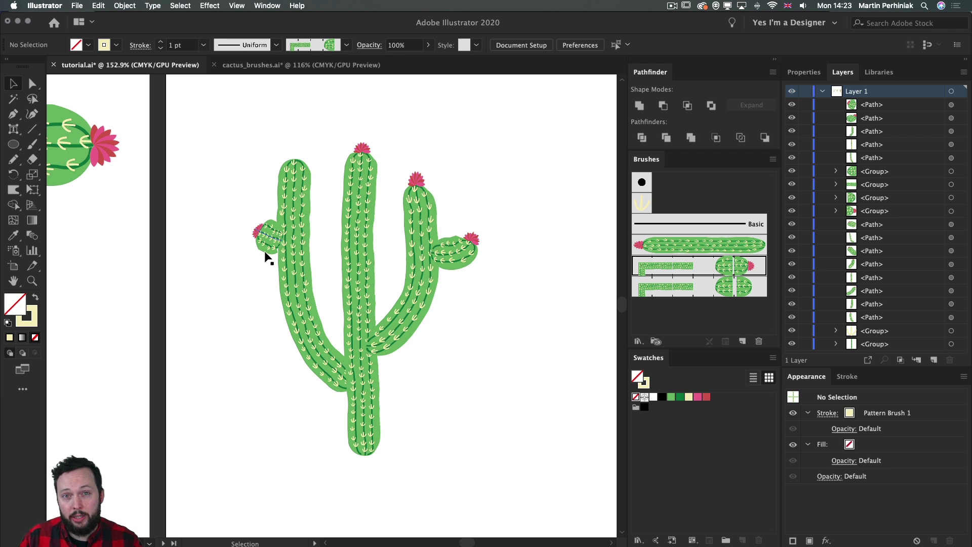
key(b)
drag(434, 294, 498, 273)
key(v)
click(520, 314)
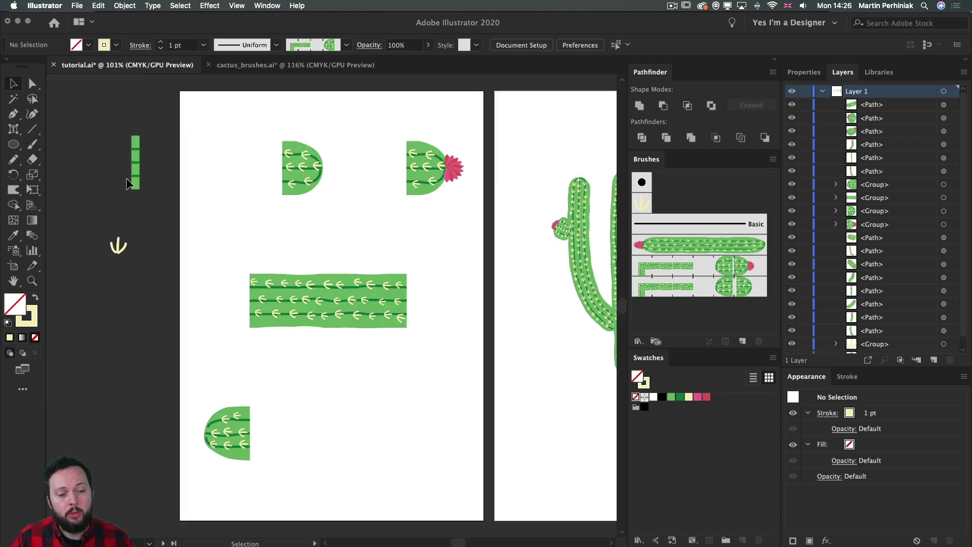
Step: Copy the thin green bar beside the half cactus top and enlarge the Brushes panel
click(136, 168)
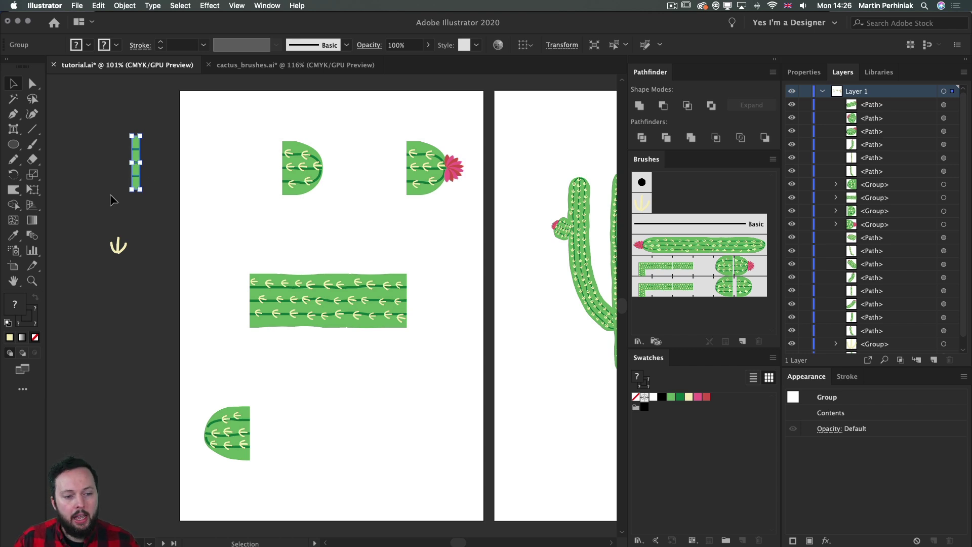
drag(137, 186, 276, 185)
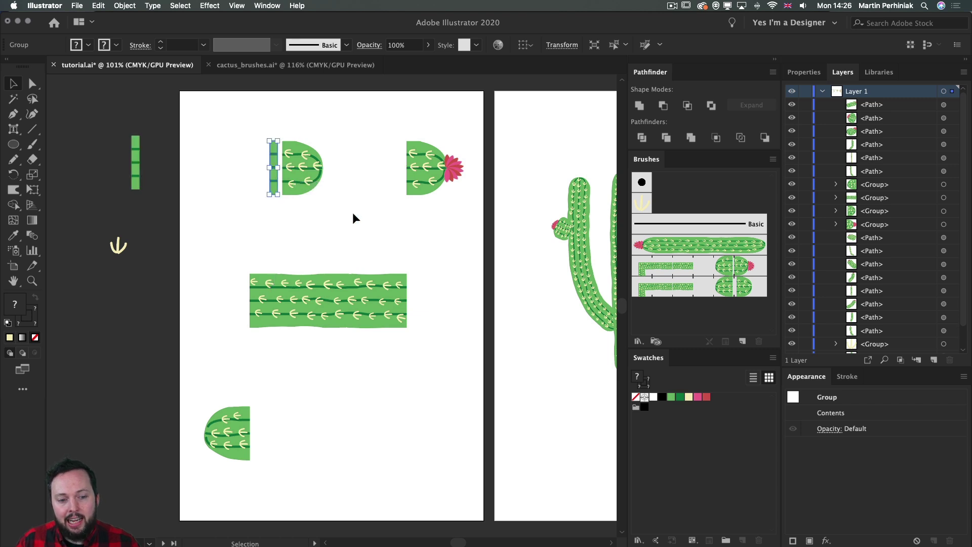
click(344, 218)
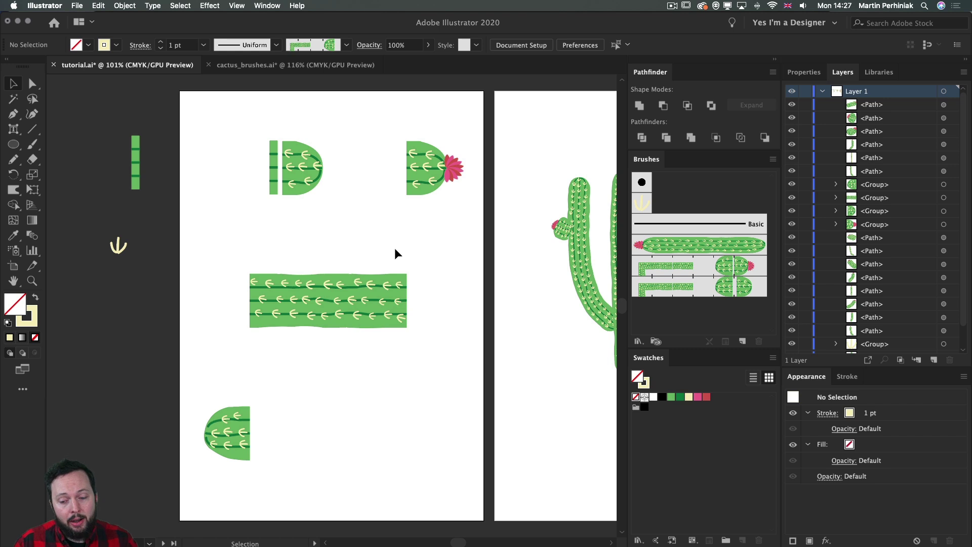
drag(701, 353, 701, 405)
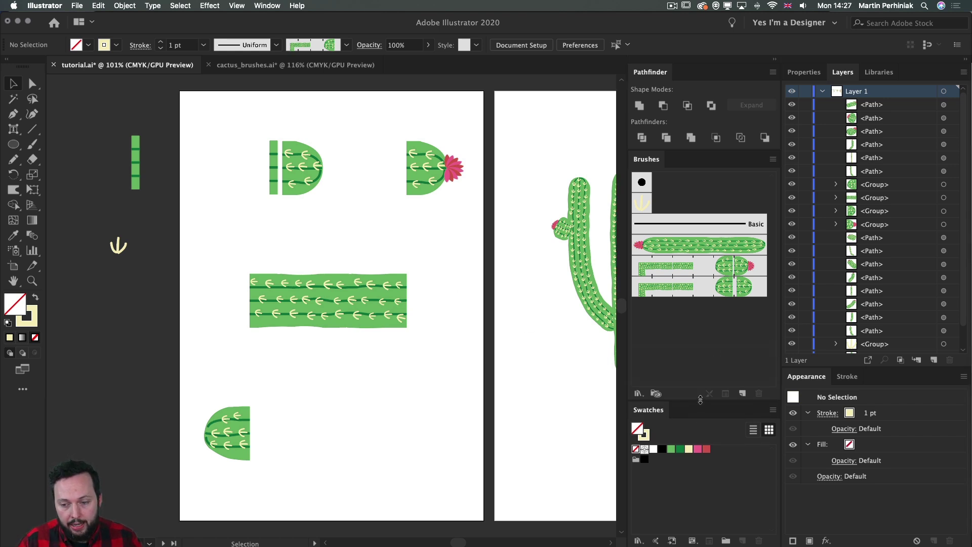
click(761, 268)
Step: Duplicate both cactus pattern brushes from the Brushes panel menu
shift+click(759, 290)
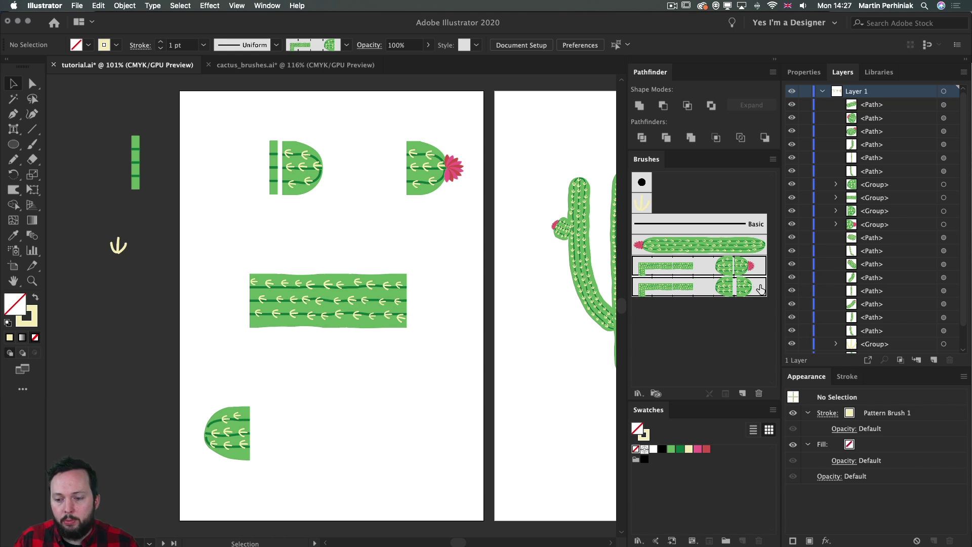
click(772, 160)
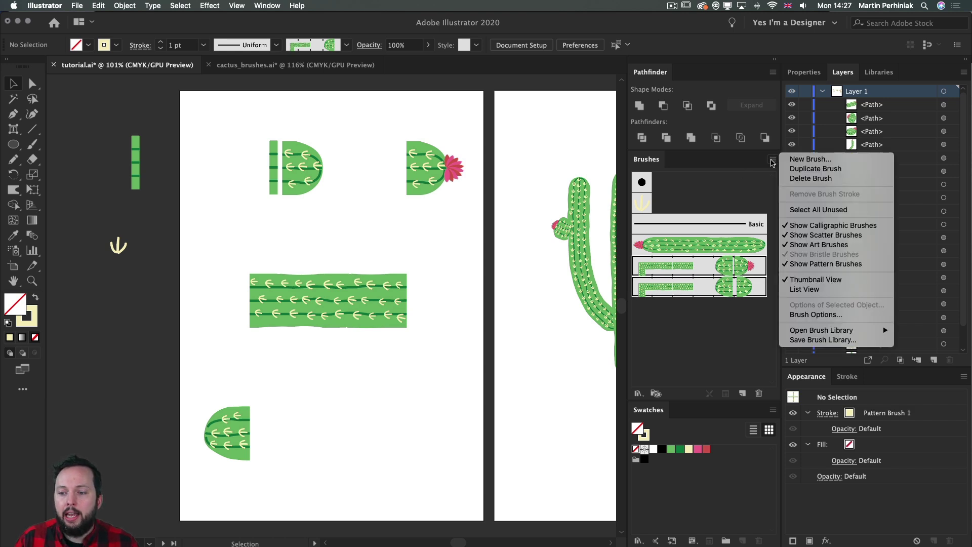
click(798, 170)
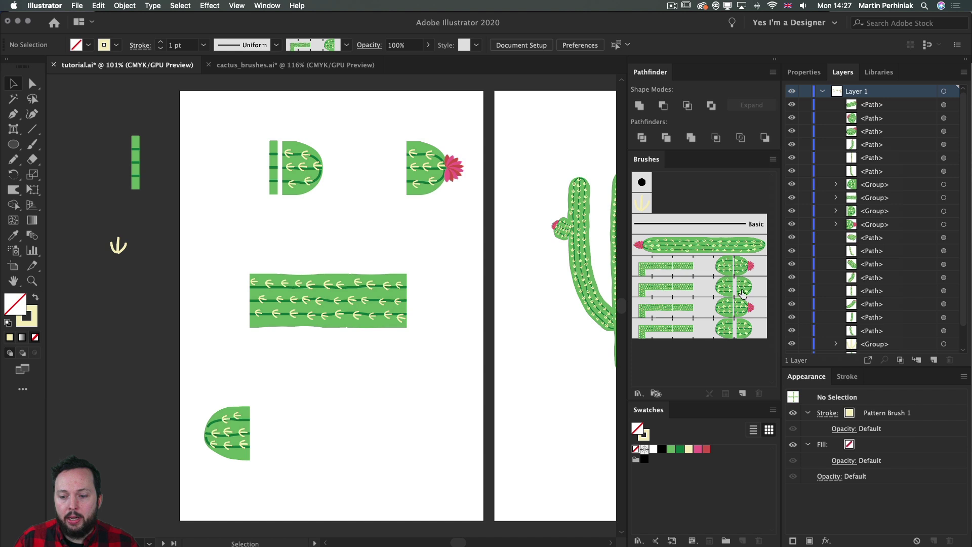
Step: Alt-drag the green bar onto the side tiles of Pattern Brush 1 copy 2 and copy 3
click(700, 310)
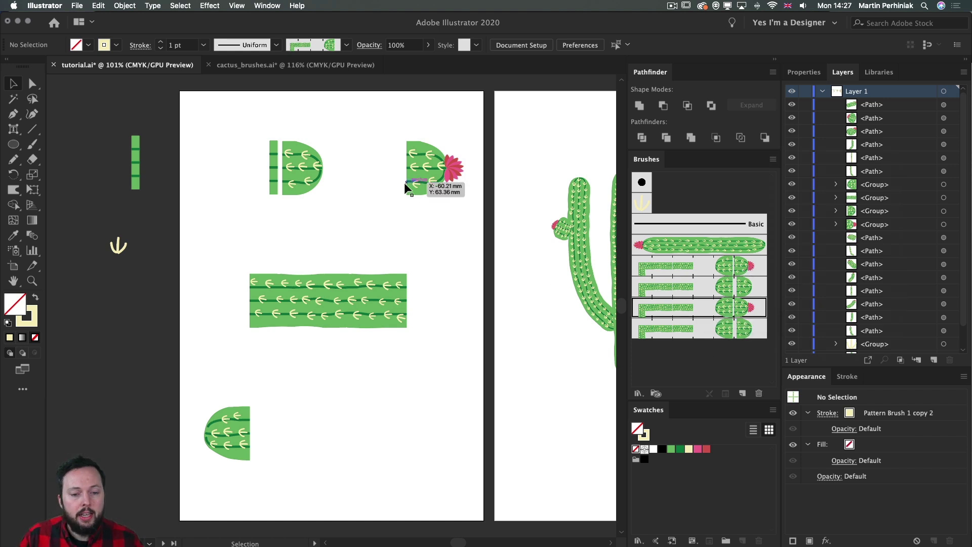
click(273, 166)
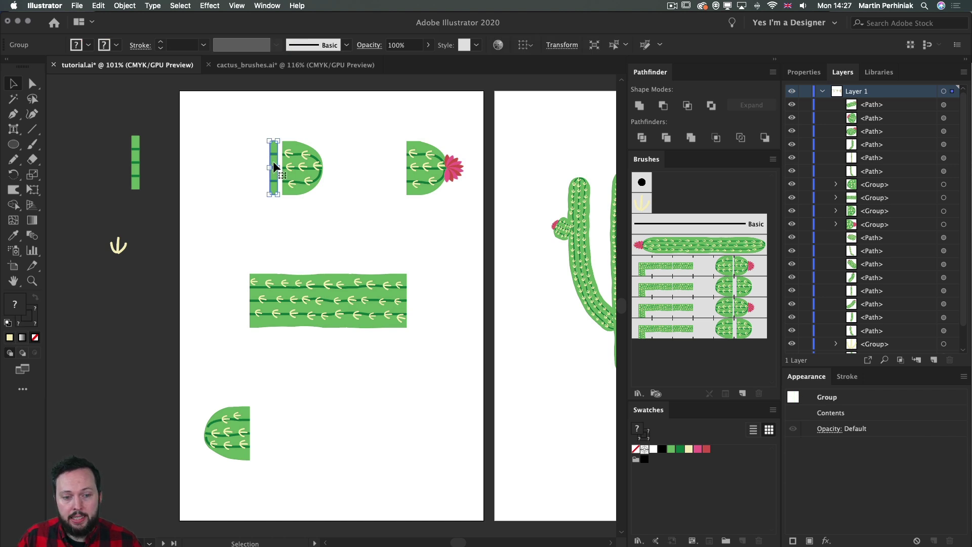
mouse_move(273, 162)
mouse_down()
mouse_move(427, 269)
mouse_move(598, 324)
mouse_move(667, 310)
mouse_up()
key(alt)
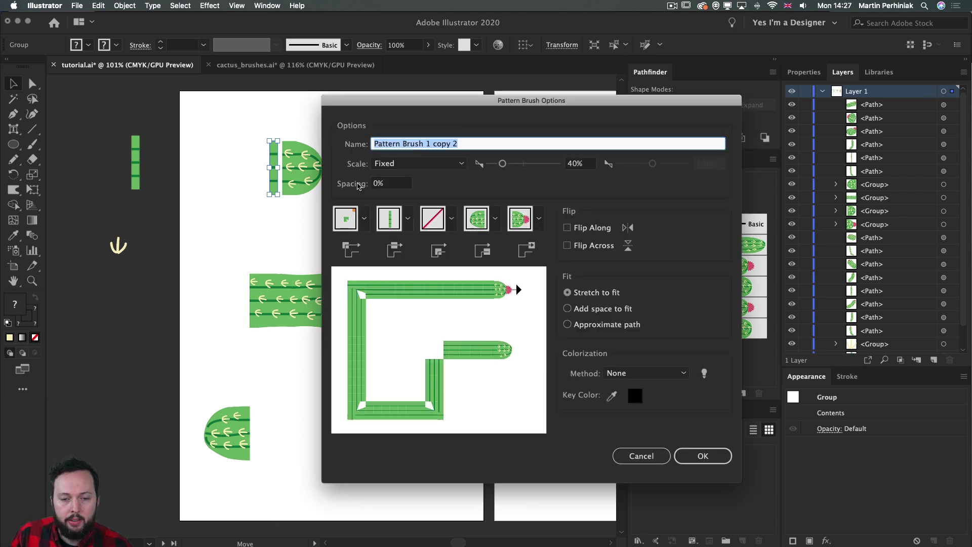
click(703, 456)
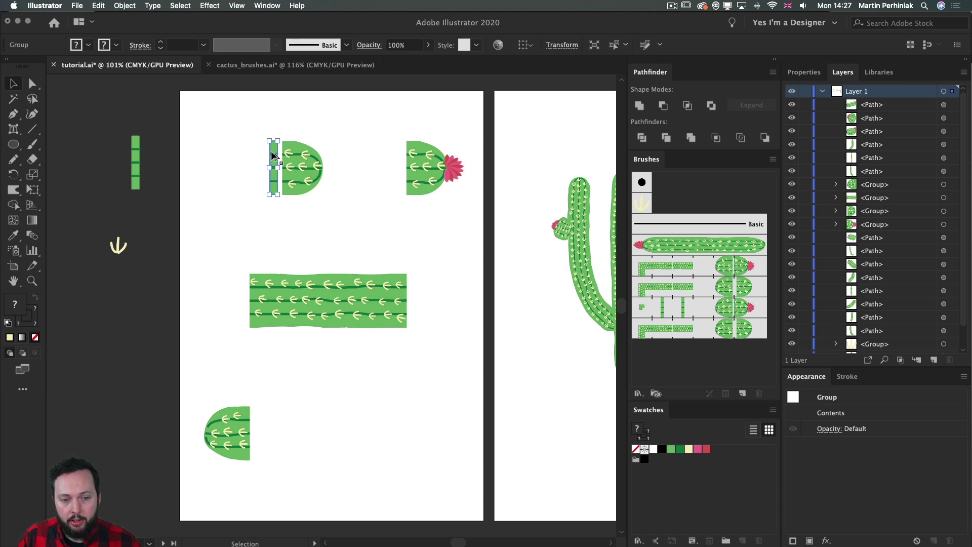
mouse_move(273, 152)
mouse_down()
mouse_move(530, 263)
mouse_move(679, 352)
mouse_move(677, 333)
mouse_up()
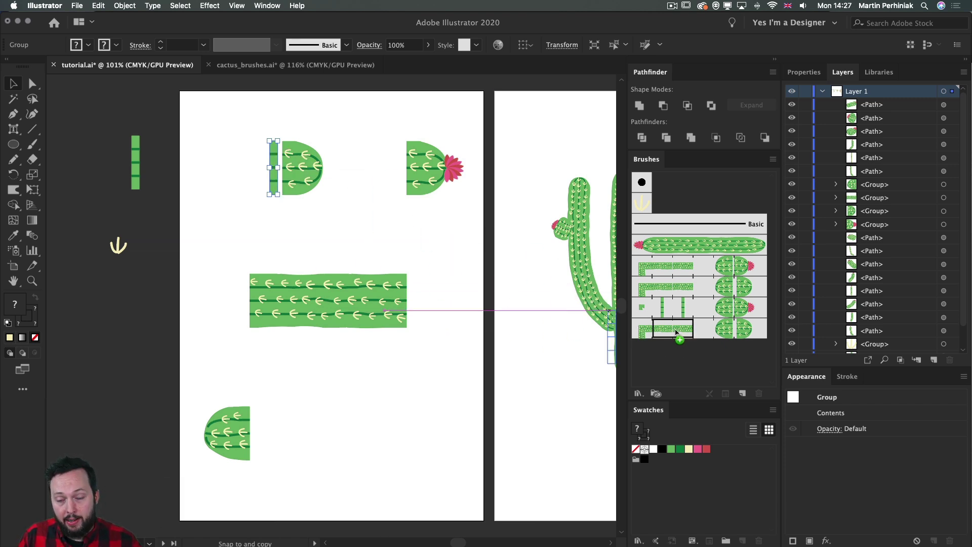
drag(676, 333, 676, 333)
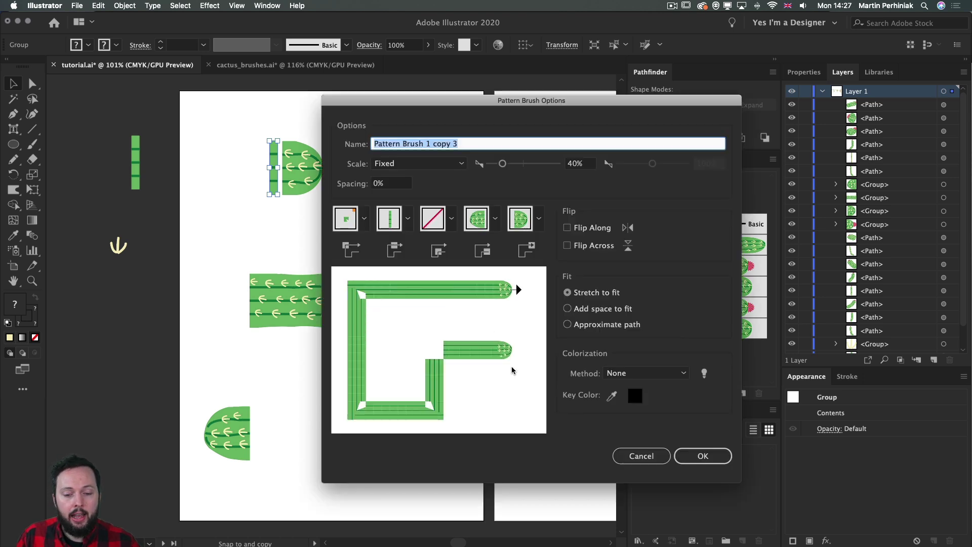
click(720, 454)
Step: Pan to the large cactus and apply the cactus brush to its selected stem tops
click(516, 329)
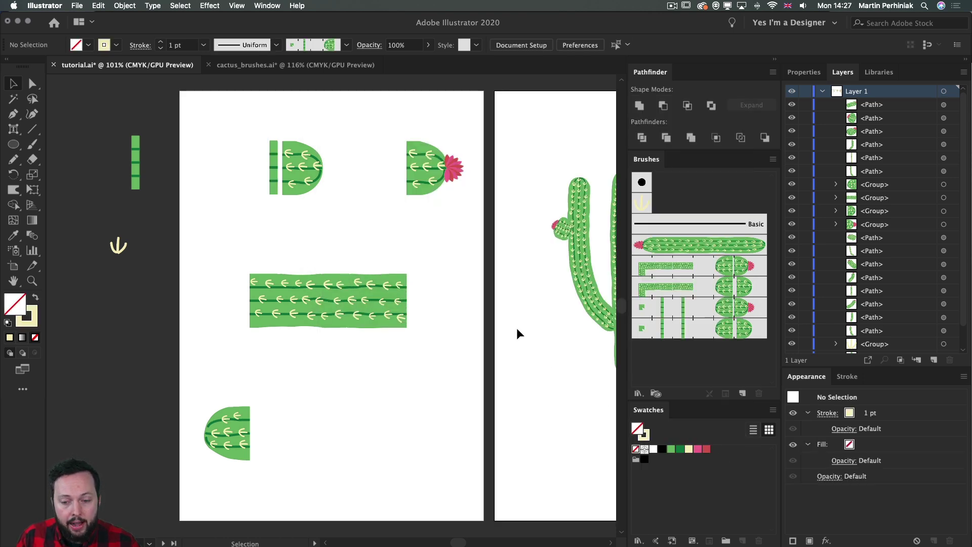
drag(575, 325, 347, 314)
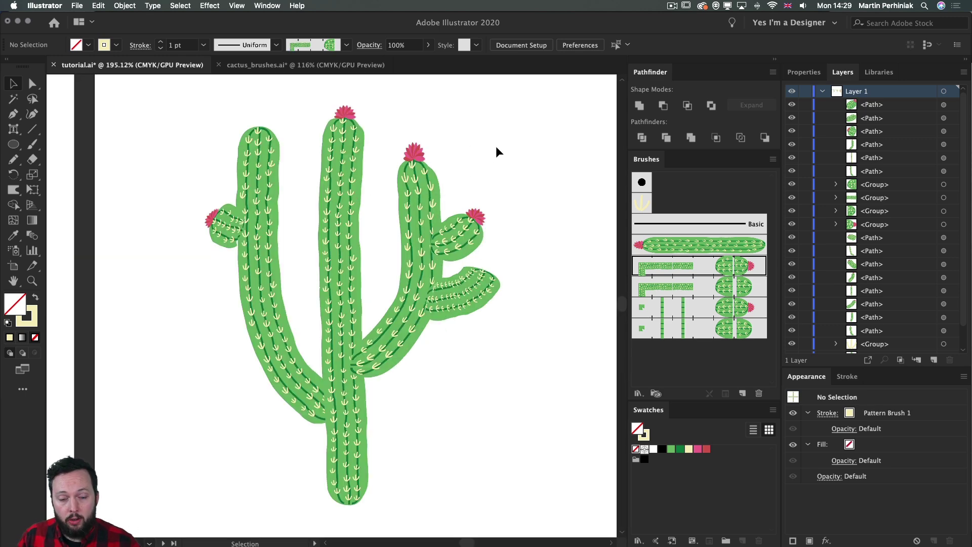
drag(494, 141, 254, 177)
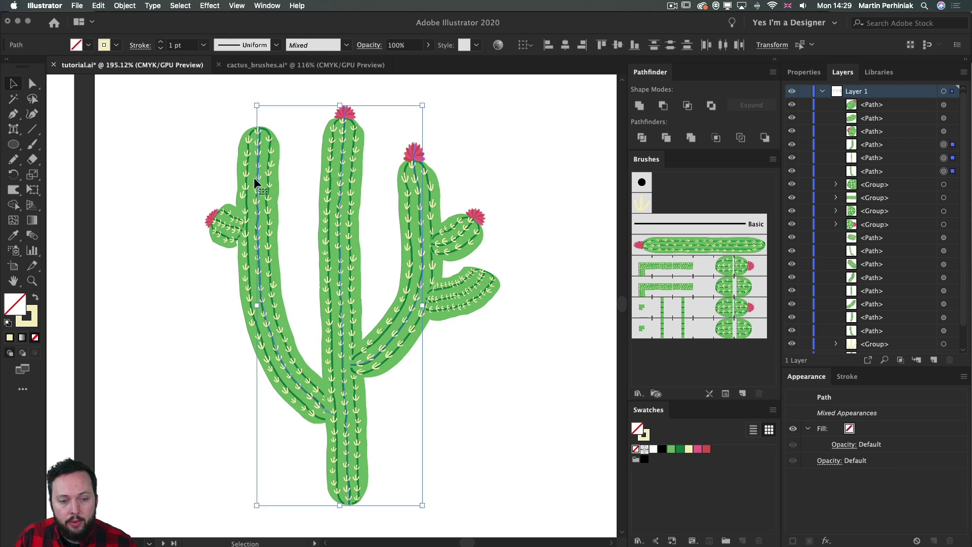
click(728, 275)
click(516, 160)
Step: Give the lower right branch Pattern Brush 1 copy 3
click(475, 285)
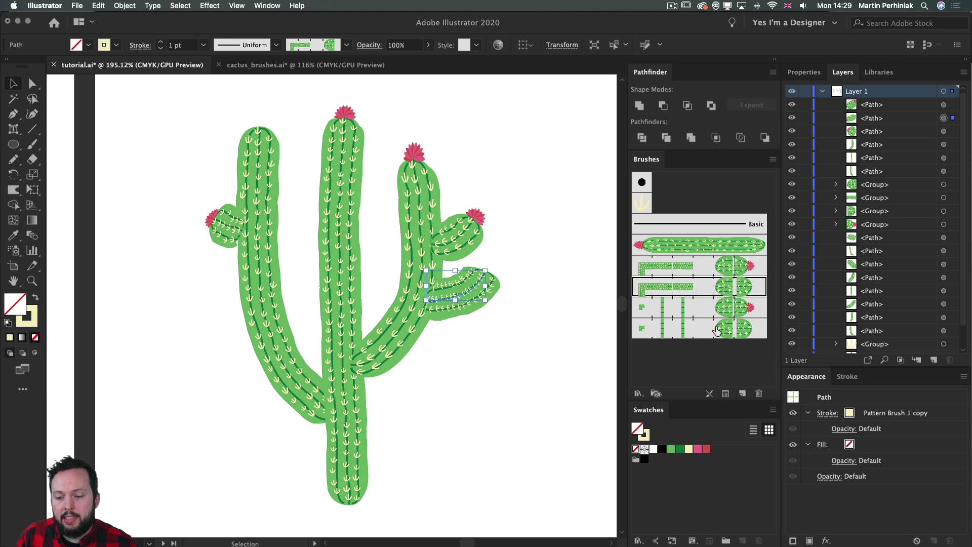
click(717, 330)
click(556, 256)
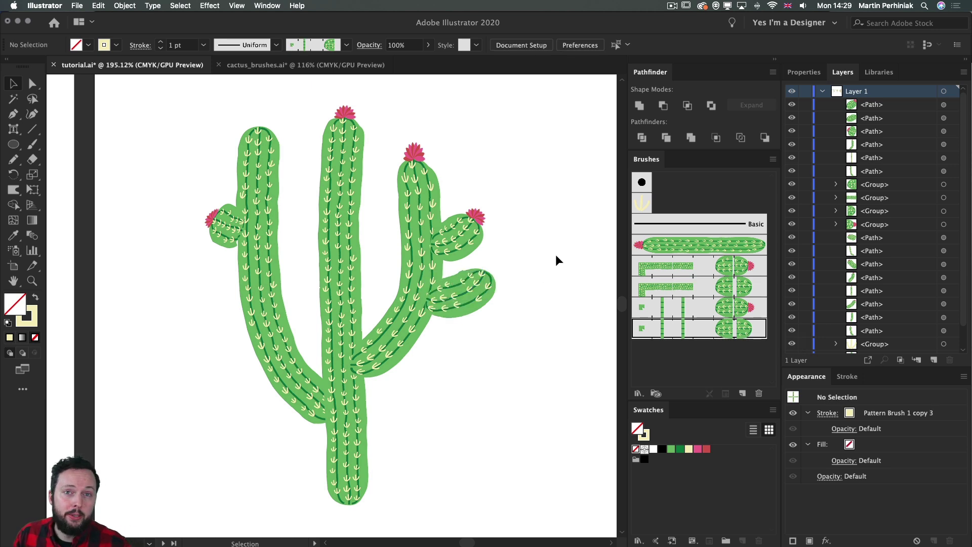
Step: Apply Pattern Brush 1 copy 3 to the small left branch and repaint it longer, angling up-left
click(222, 224)
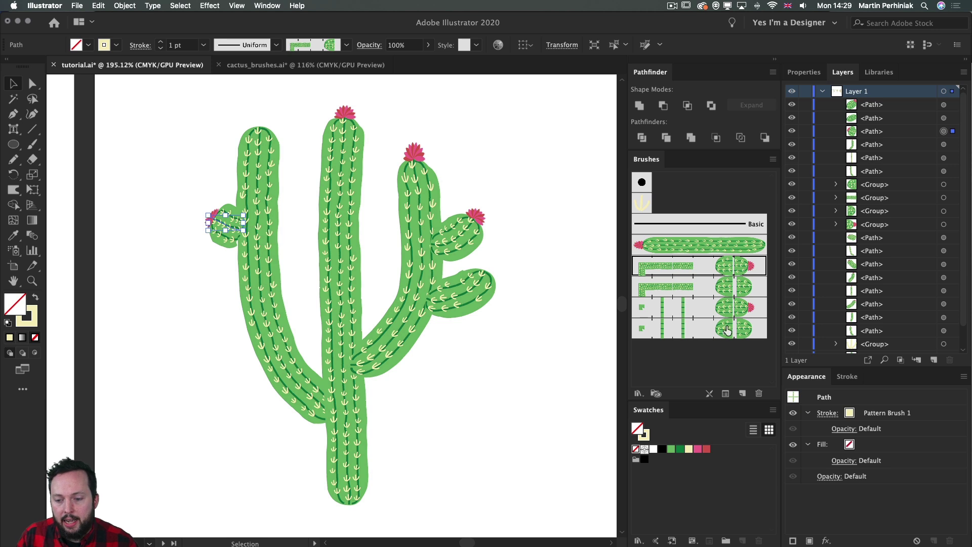
click(728, 332)
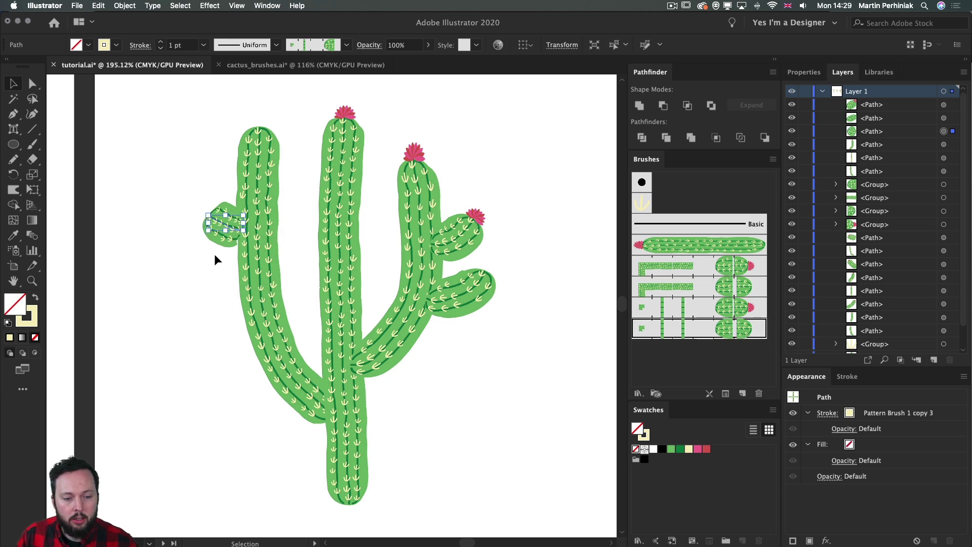
key(n)
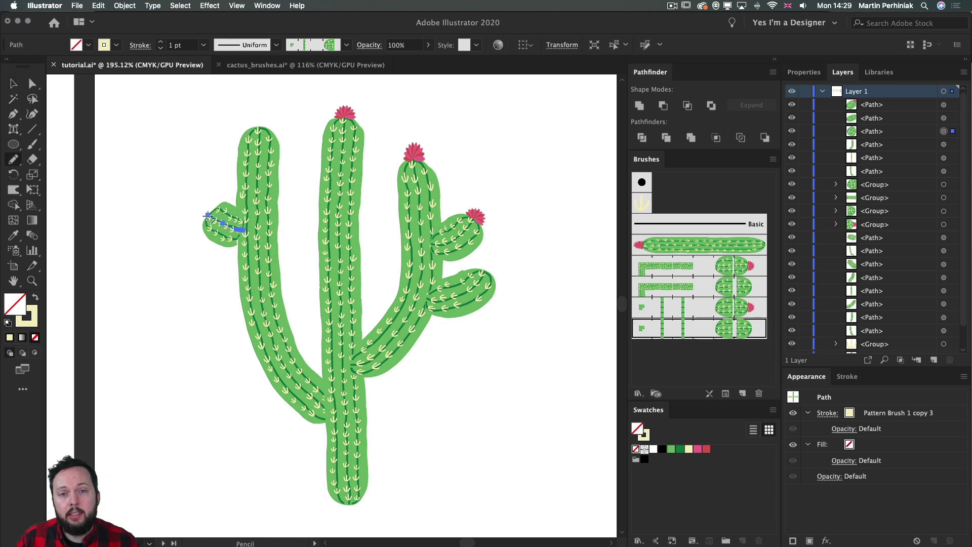
key(b)
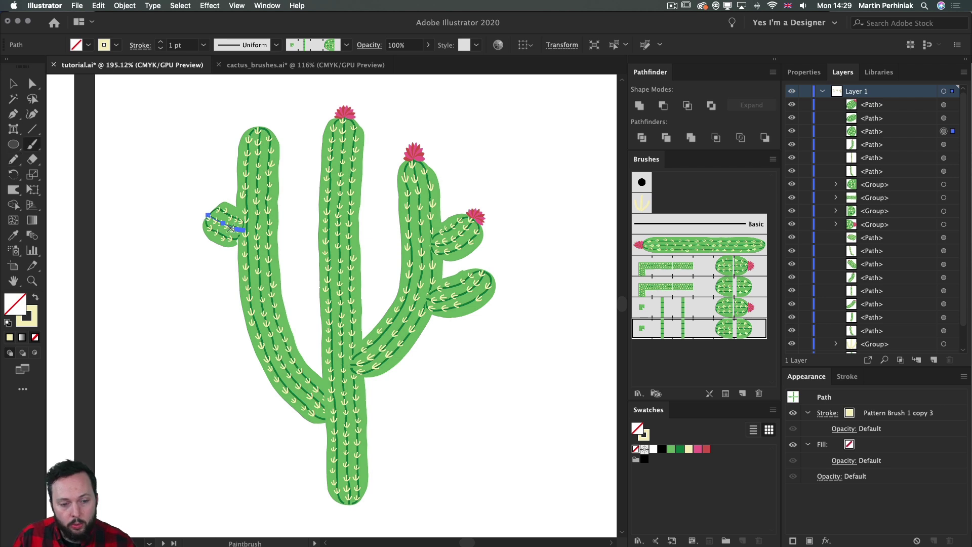
mouse_move(214, 213)
mouse_down()
mouse_move(206, 195)
mouse_move(238, 229)
mouse_move(207, 182)
mouse_up()
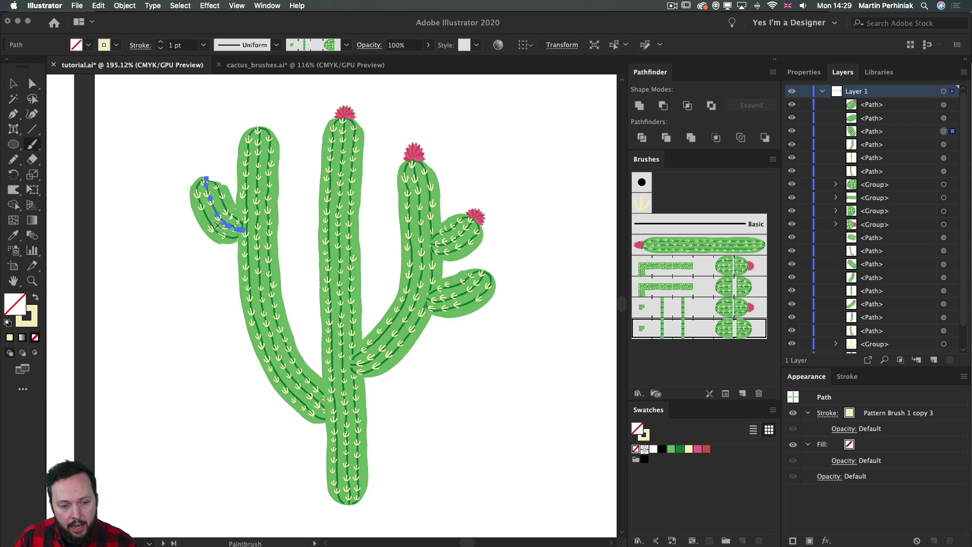
drag(222, 227, 167, 215)
drag(233, 226, 200, 179)
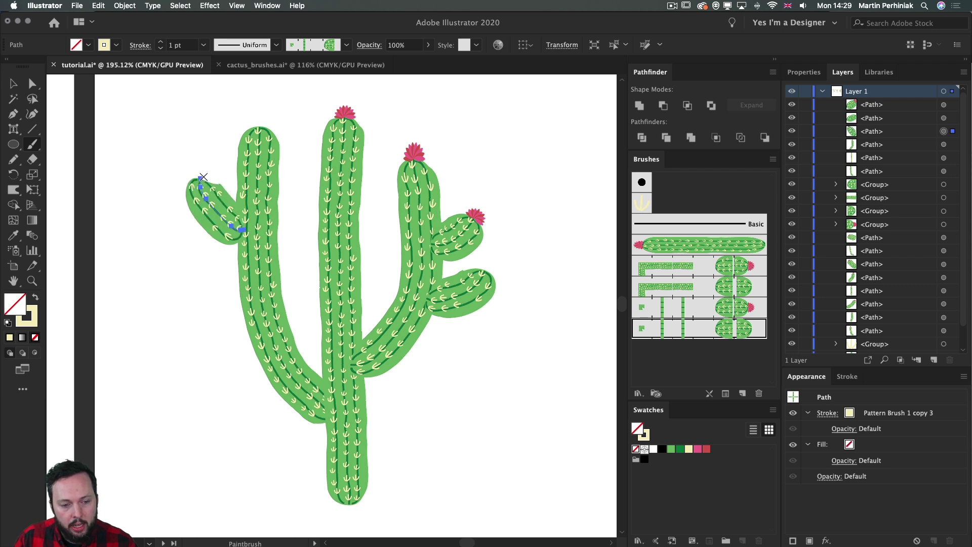
drag(231, 223, 205, 180)
key(v)
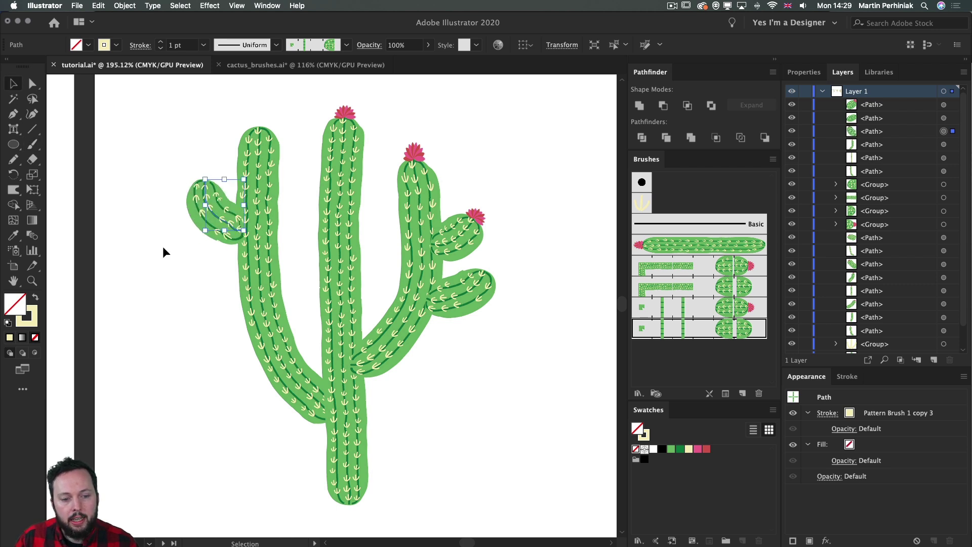
click(148, 235)
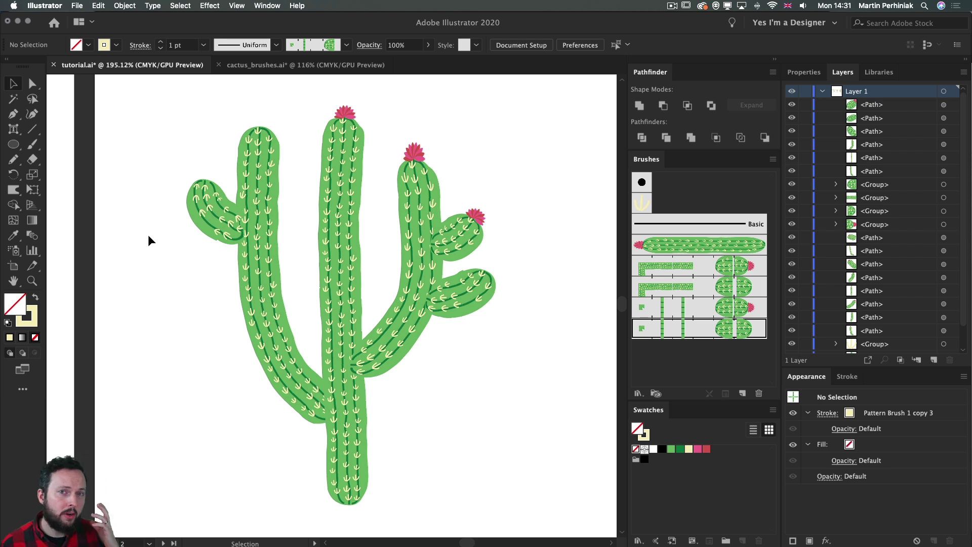